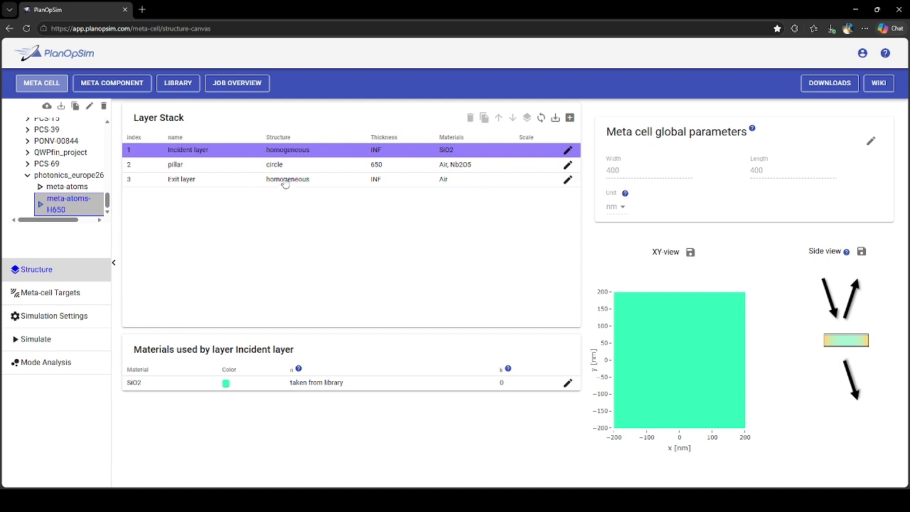
Step: Examine the exit layer and the pillar layer, including the Air material used by the pillar layer
{"action": "left_click", "coordinate": [324, 178]}
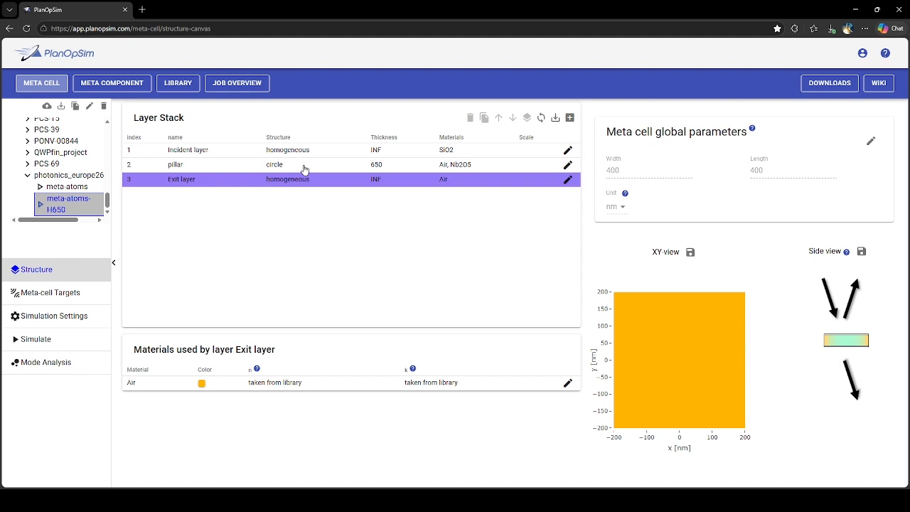
{"action": "left_click", "coordinate": [305, 169]}
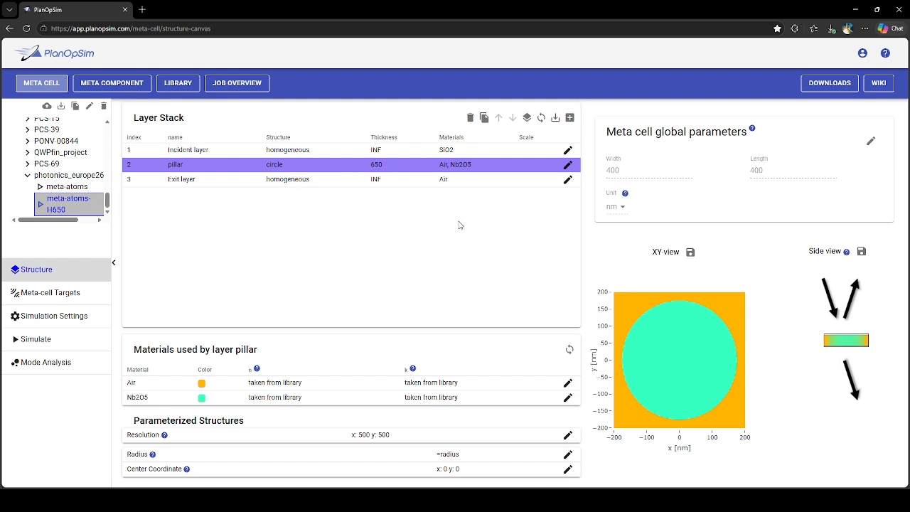
{"action": "left_click", "coordinate": [332, 383]}
Step: Change the pillar layer's structure to rectangle
{"action": "left_click", "coordinate": [567, 164]}
{"action": "left_click", "coordinate": [322, 179]}
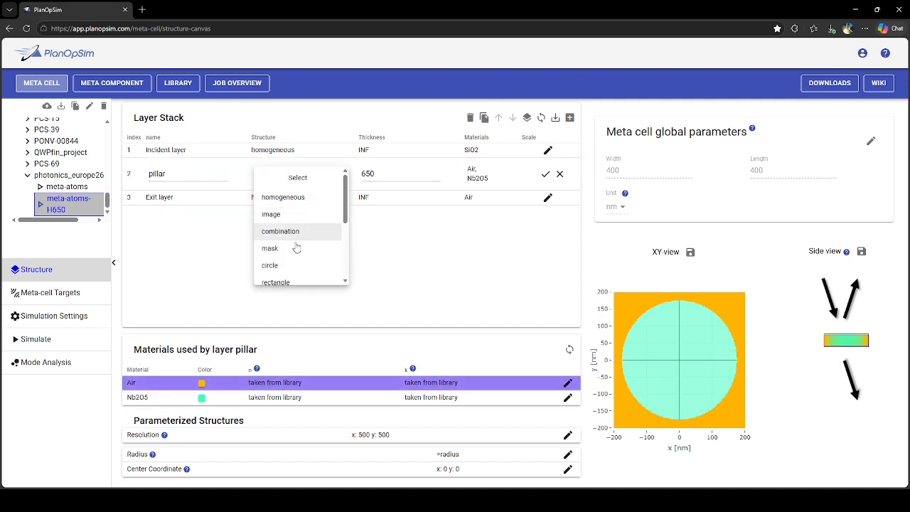
{"action": "scroll", "coordinate": [304, 237], "scroll_direction": "down", "scroll_amount": 3}
{"action": "scroll", "coordinate": [292, 204], "scroll_direction": "up", "scroll_amount": 1}
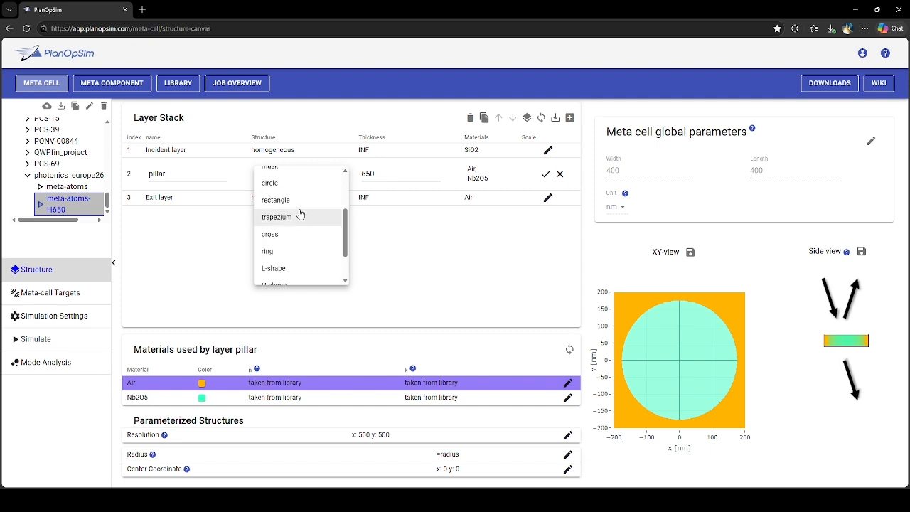
{"action": "left_click", "coordinate": [299, 199]}
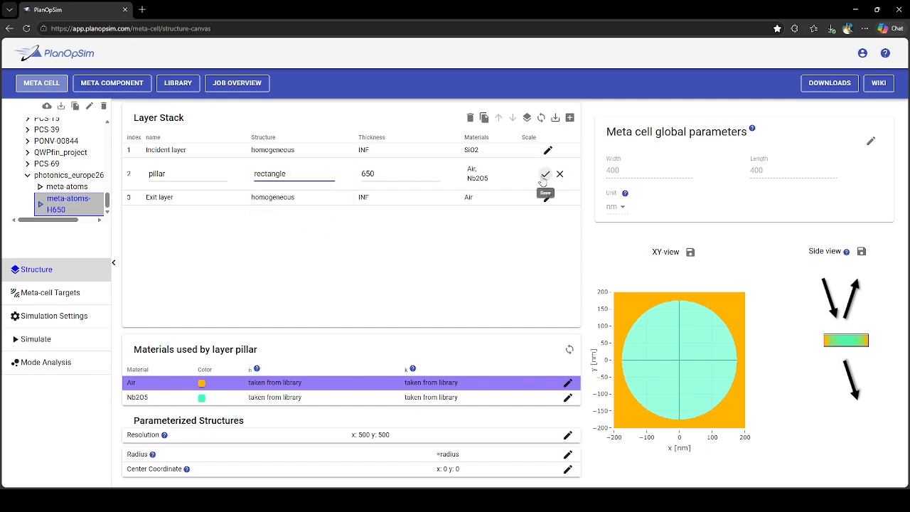
Step: Set the pillar layer's structure to circle and save the layer
{"action": "left_click", "coordinate": [299, 179]}
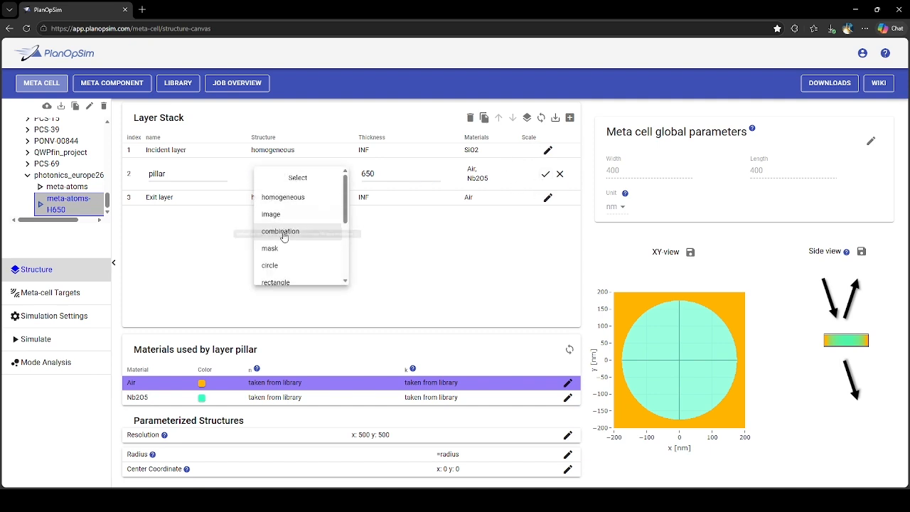
{"action": "left_click", "coordinate": [281, 263]}
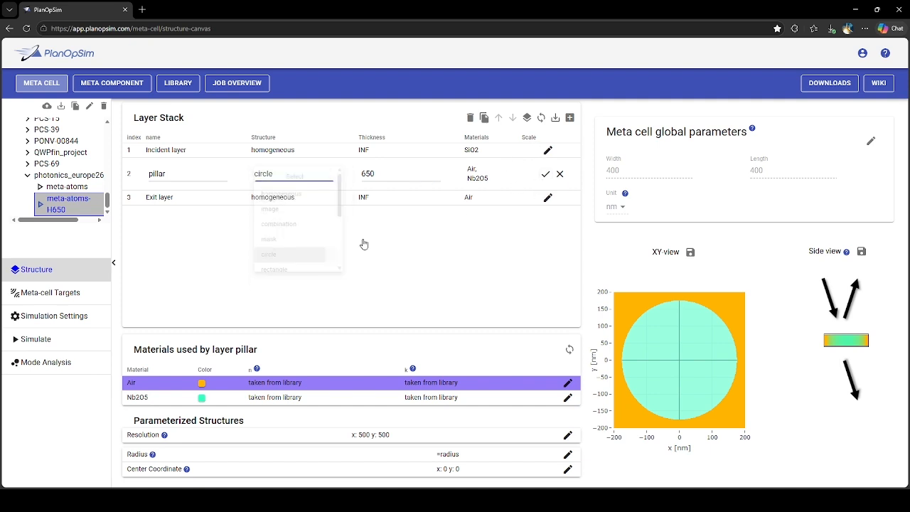
{"action": "left_click", "coordinate": [545, 173]}
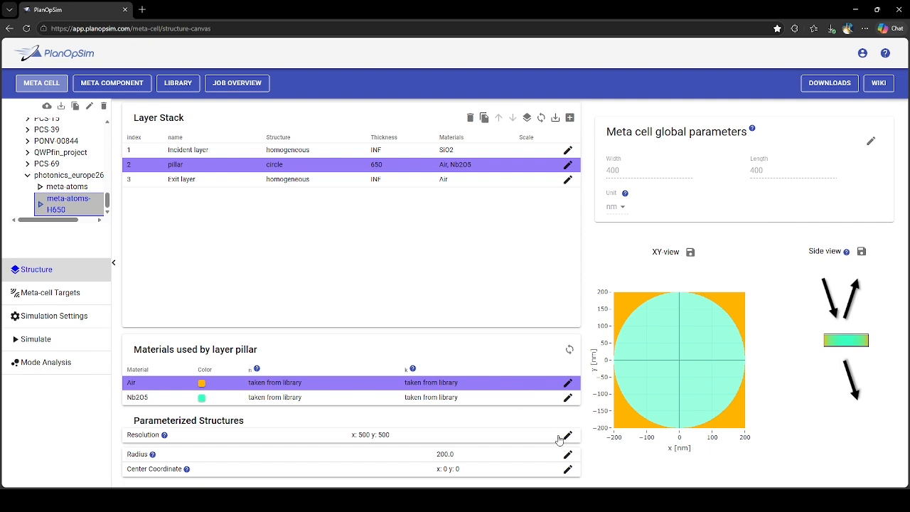
Step: Link the pillar circle's radius to the variable with the formula =radius and save it
{"action": "left_click", "coordinate": [567, 455]}
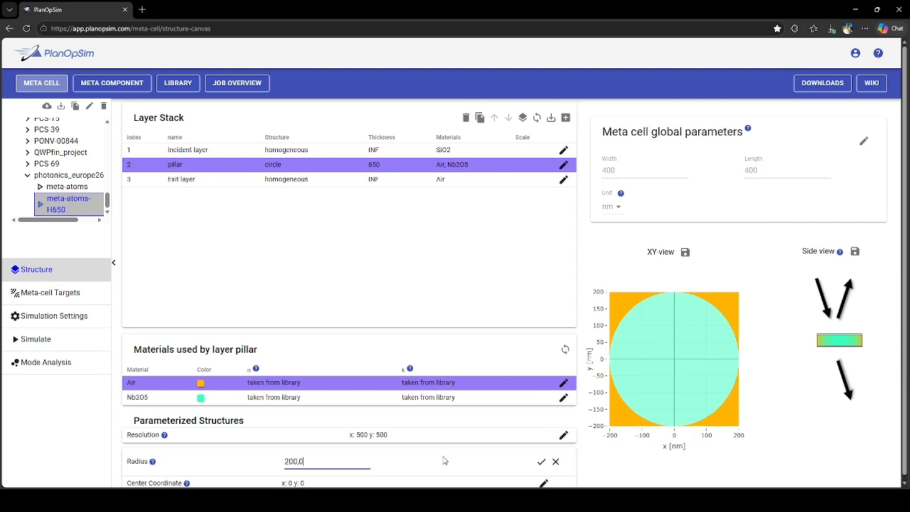
{"action": "key", "text": "ctrl+a"}
{"action": "type", "text": "="}
{"action": "left_click", "coordinate": [317, 424]}
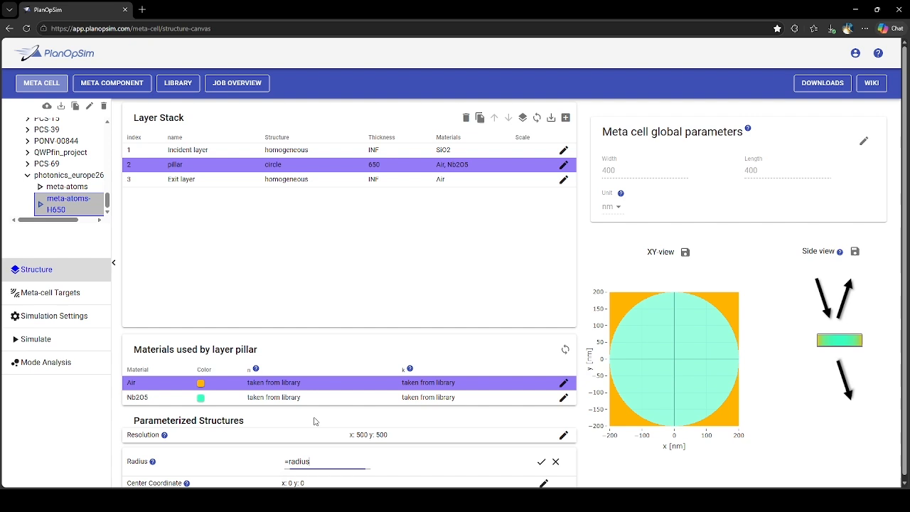
{"action": "left_click", "coordinate": [541, 462]}
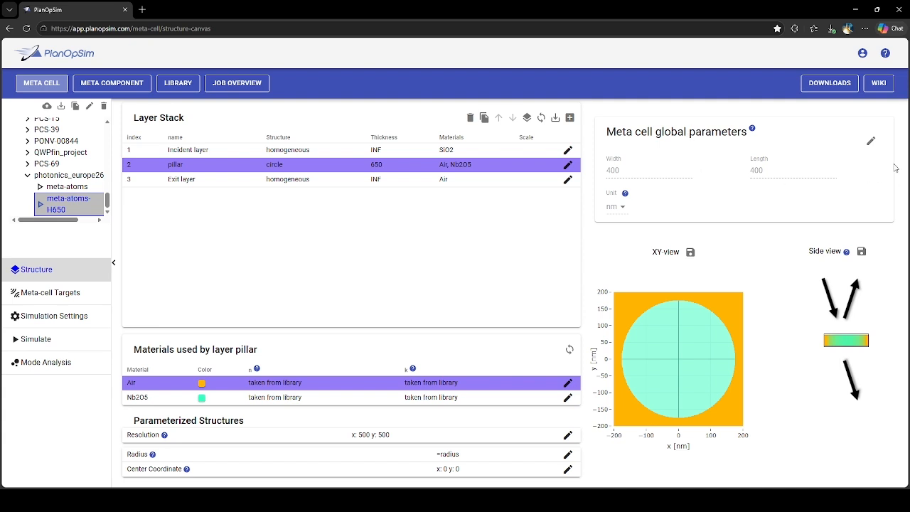
Step: Check the width, length and unit in the editable meta cell global parameters, keeping them as they are
{"action": "left_click", "coordinate": [871, 140]}
{"action": "left_click", "coordinate": [876, 146]}
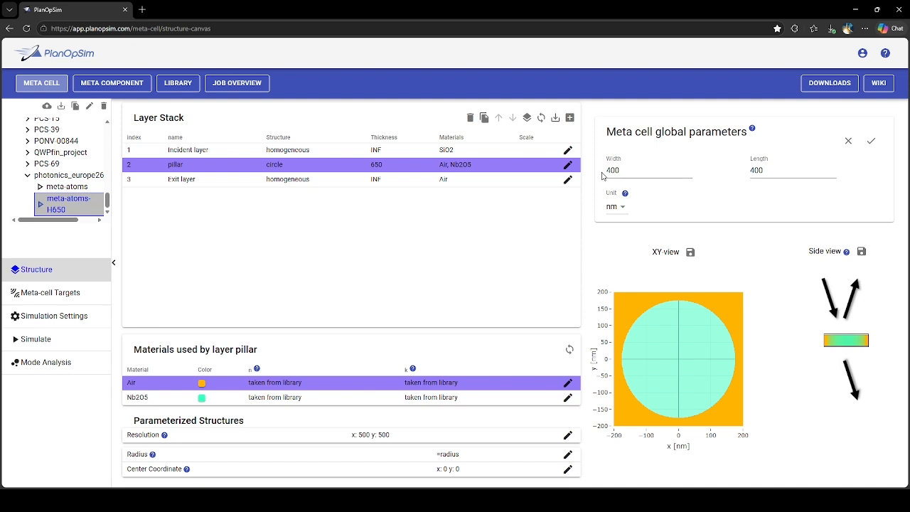
{"action": "left_click", "coordinate": [872, 142]}
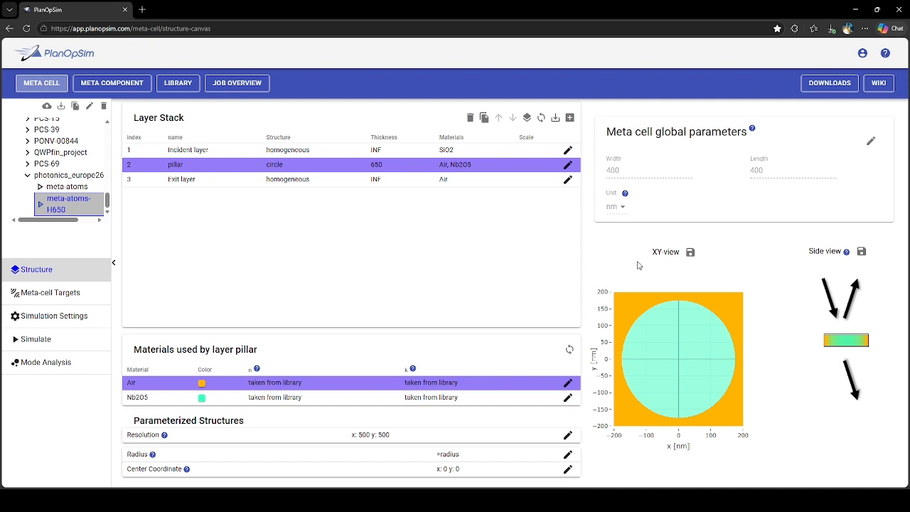
Step: Open the meta-cell targets and examine Incident Light 1 of the dot_projector default target
{"action": "left_click", "coordinate": [84, 297]}
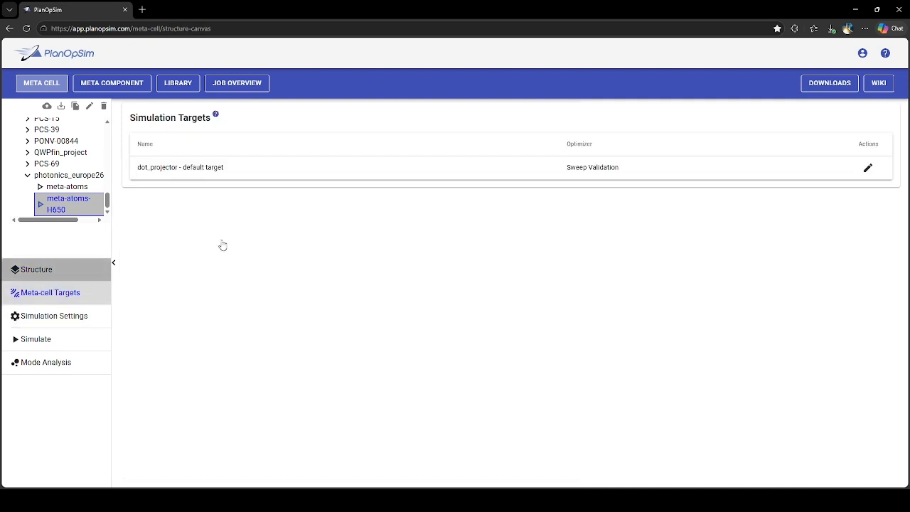
{"action": "left_click", "coordinate": [93, 271]}
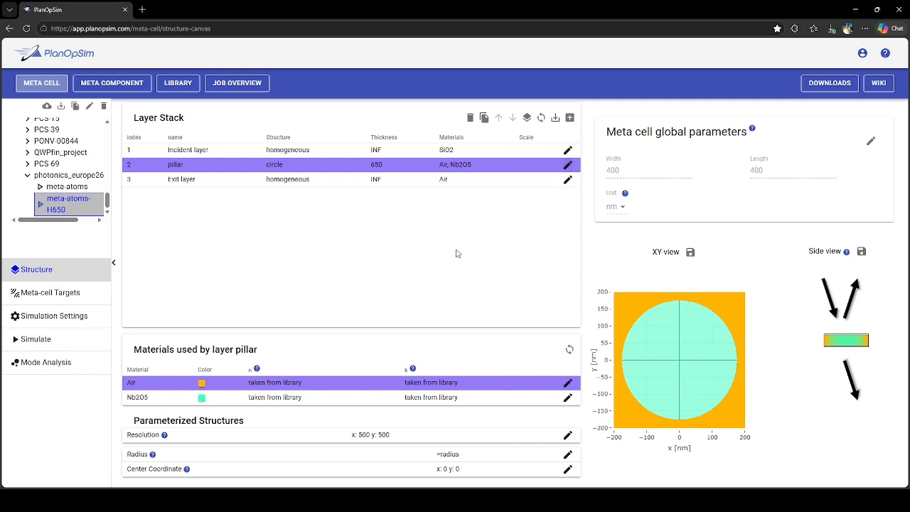
{"action": "left_click", "coordinate": [85, 295]}
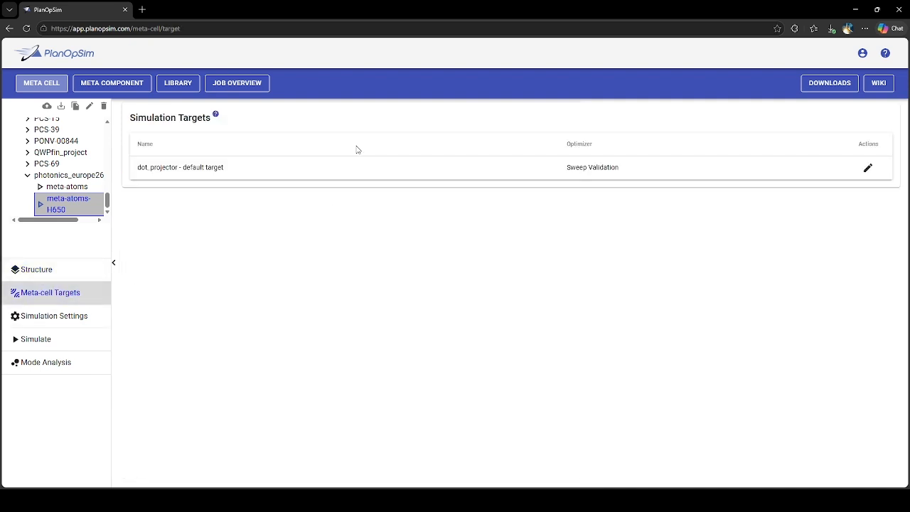
{"action": "left_click", "coordinate": [315, 169]}
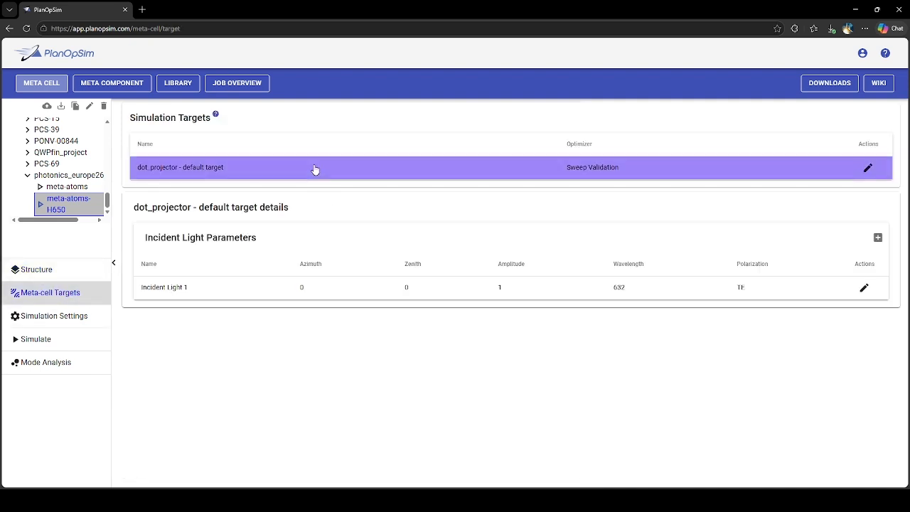
{"action": "left_click", "coordinate": [272, 294]}
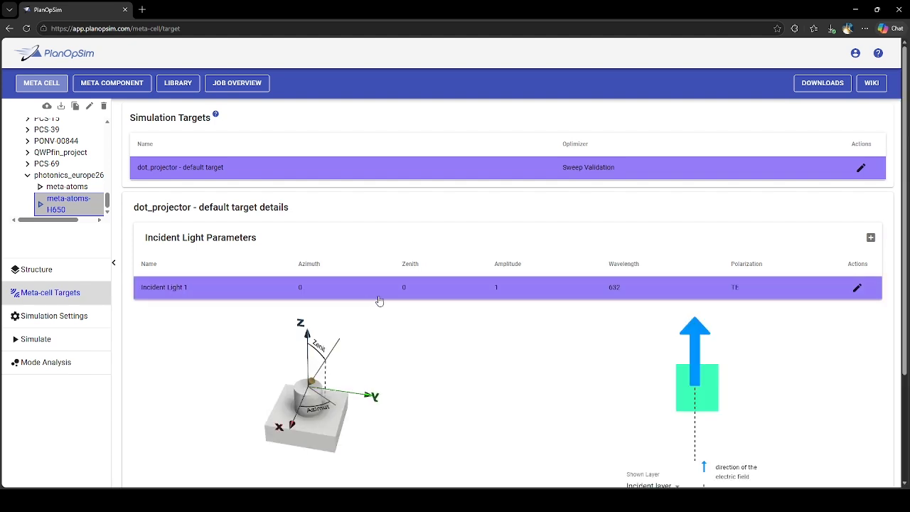
{"action": "scroll", "coordinate": [419, 313], "scroll_direction": "down", "scroll_amount": 1}
{"action": "scroll", "coordinate": [429, 313], "scroll_direction": "up", "scroll_amount": 1}
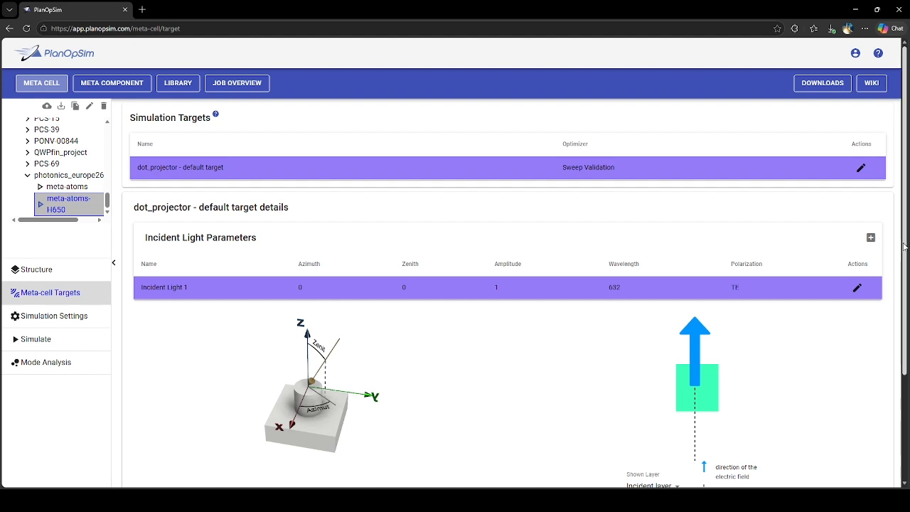
Step: Examine the polarization options offered for an additional incident light, and discard the new entry
{"action": "left_click", "coordinate": [871, 237]}
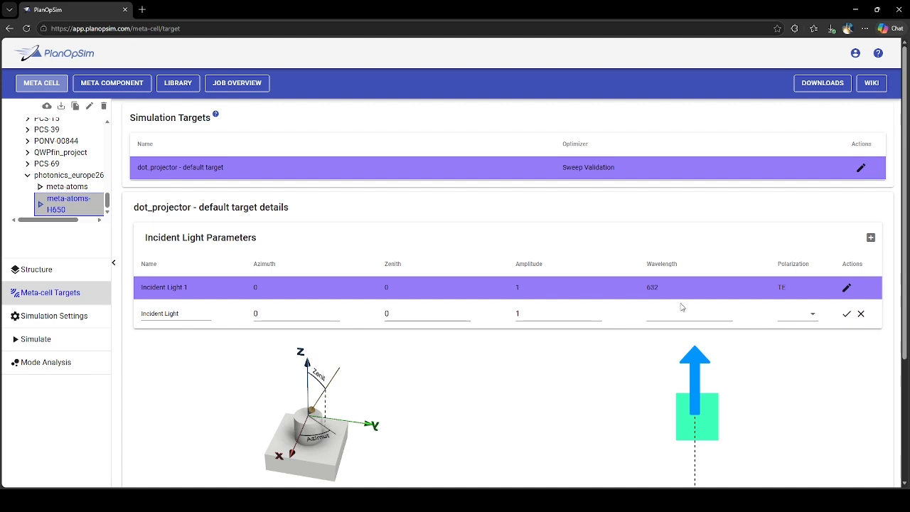
{"action": "left_click", "coordinate": [800, 313]}
{"action": "scroll", "coordinate": [790, 359], "scroll_direction": "up", "scroll_amount": 3}
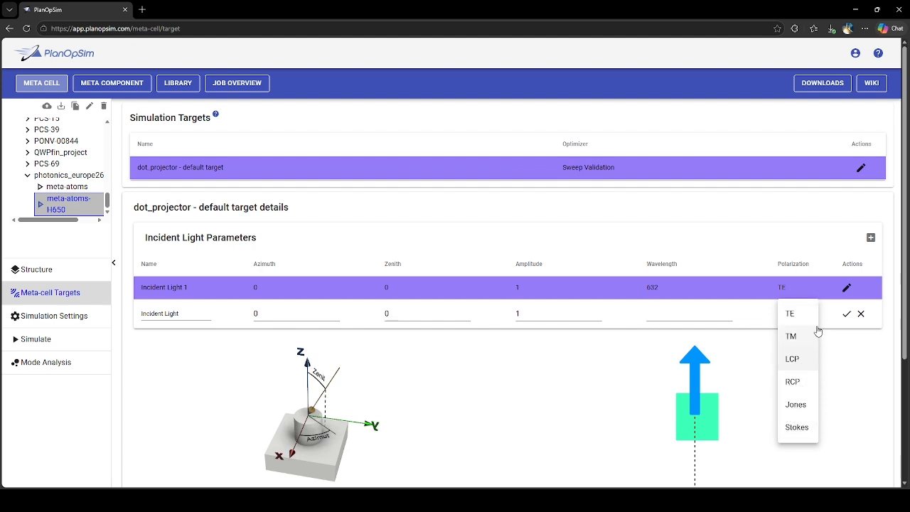
{"action": "left_click", "coordinate": [864, 323]}
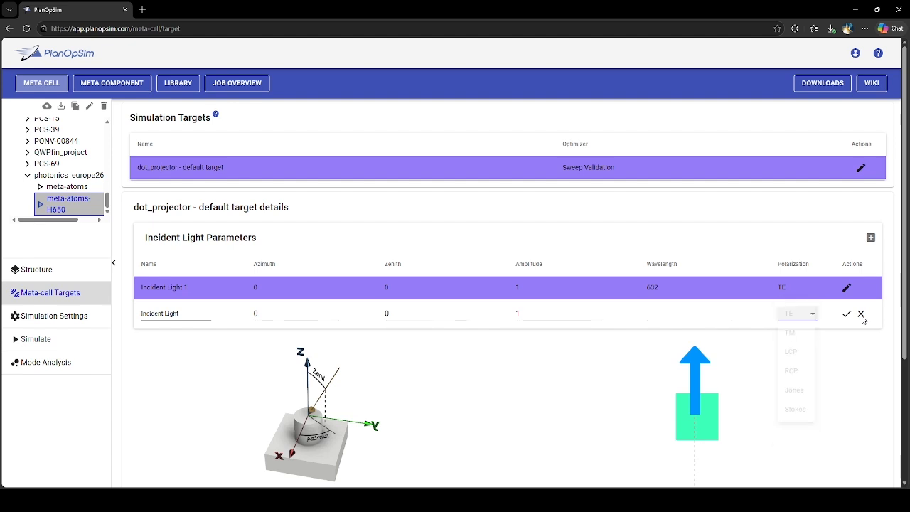
{"action": "left_click", "coordinate": [861, 315]}
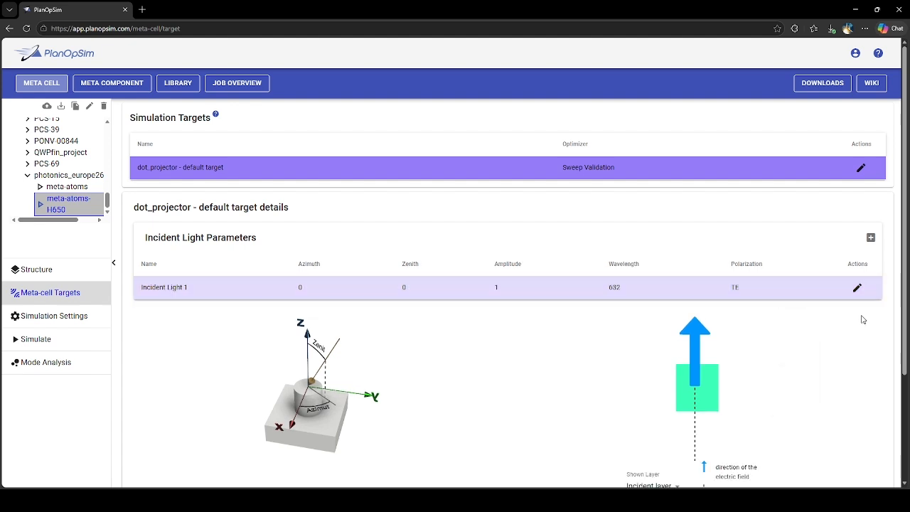
Step: Examine the optimizer options of the dot_projector default target, keeping Sweep Validation selected
{"action": "left_click", "coordinate": [575, 285]}
{"action": "left_click", "coordinate": [861, 172]}
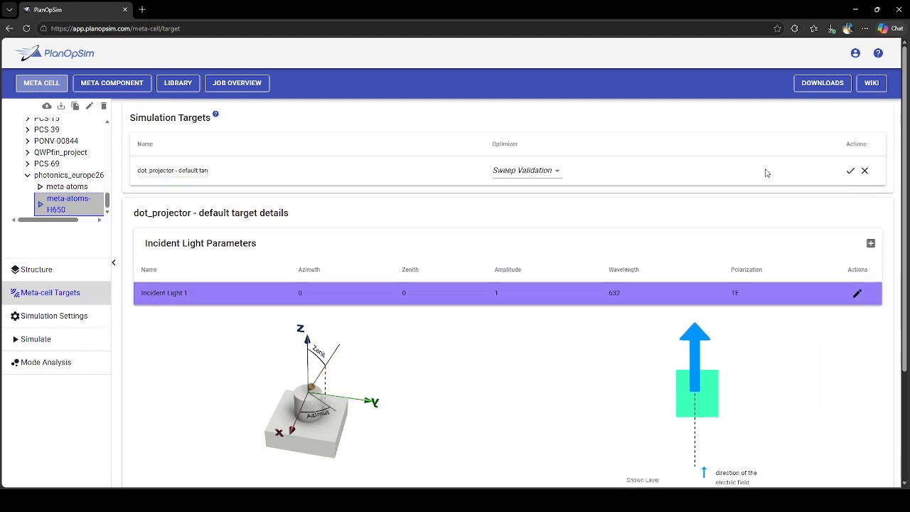
{"action": "left_click", "coordinate": [548, 171]}
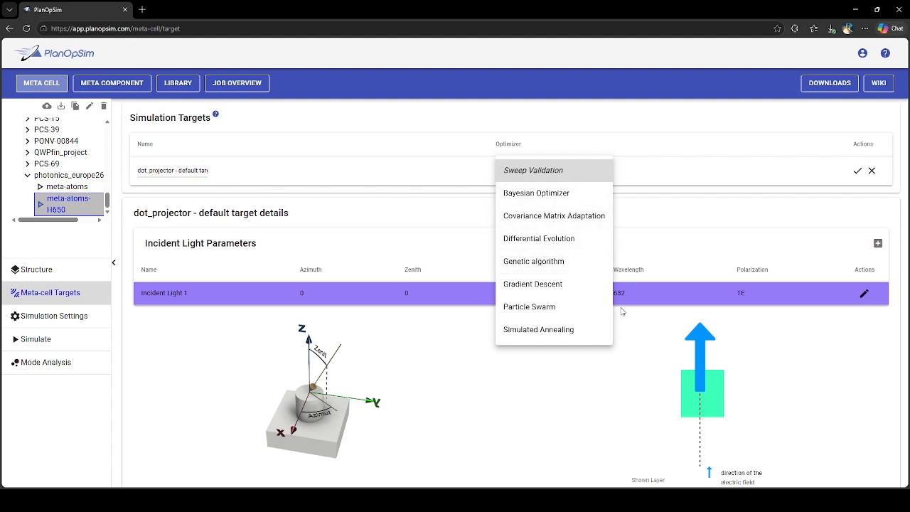
{"action": "left_click", "coordinate": [633, 171]}
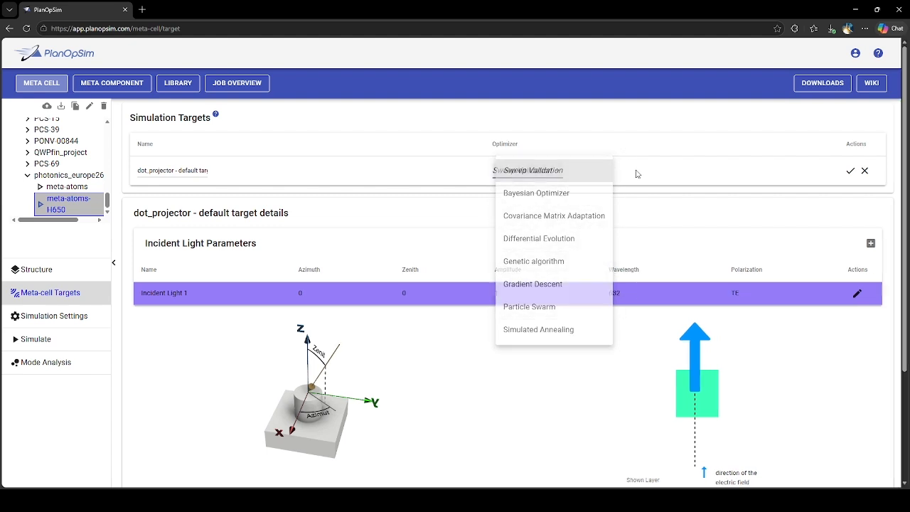
{"action": "left_click", "coordinate": [850, 171]}
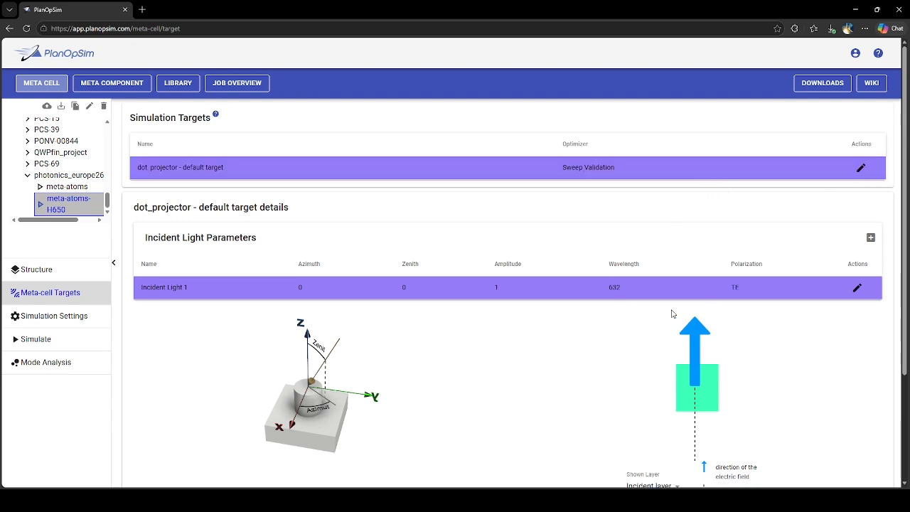
Step: Examine the incident light parameters and the output settings of the dot_projector default target
{"action": "scroll", "coordinate": [632, 256], "scroll_direction": "down", "scroll_amount": 1}
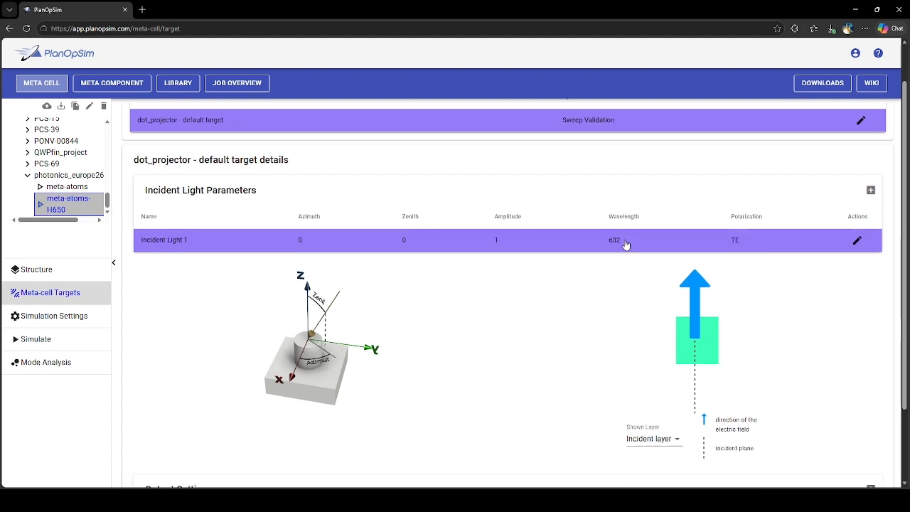
{"action": "scroll", "coordinate": [626, 244], "scroll_direction": "up", "scroll_amount": 1}
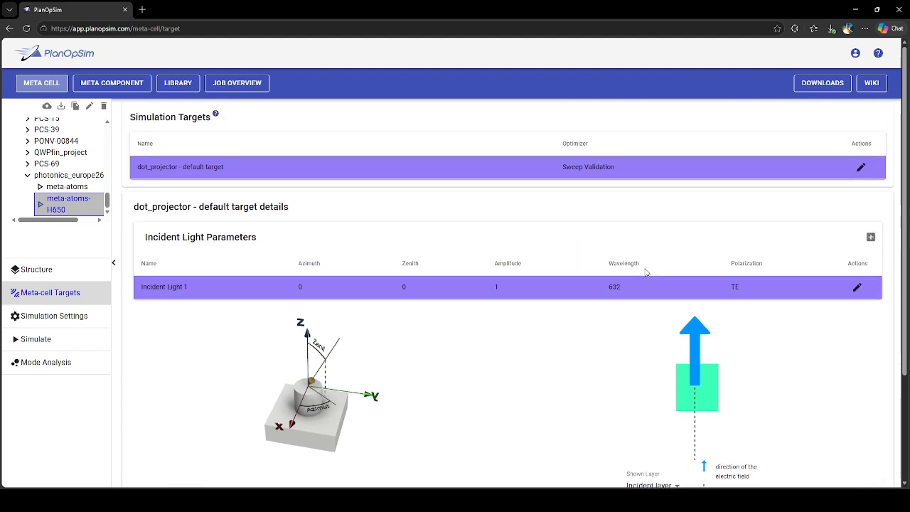
{"action": "scroll", "coordinate": [643, 270], "scroll_direction": "down", "scroll_amount": 3}
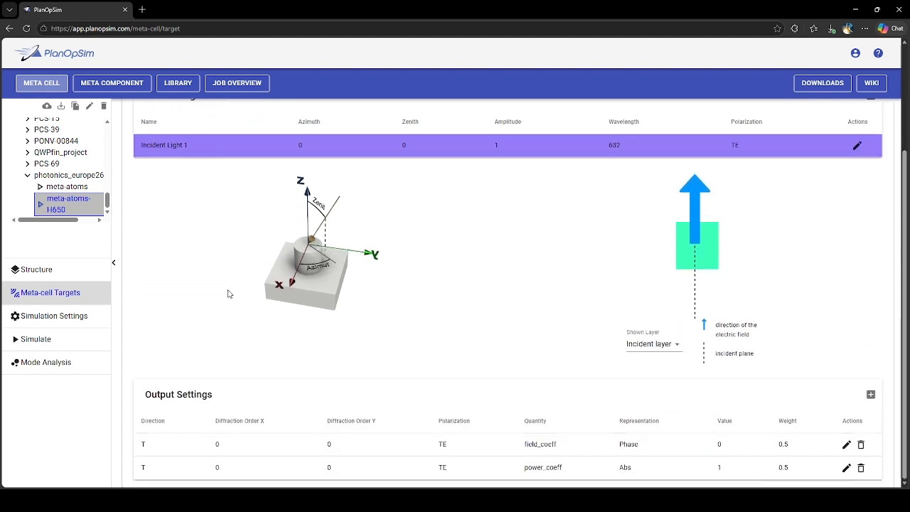
{"action": "scroll", "coordinate": [299, 323], "scroll_direction": "up", "scroll_amount": 3}
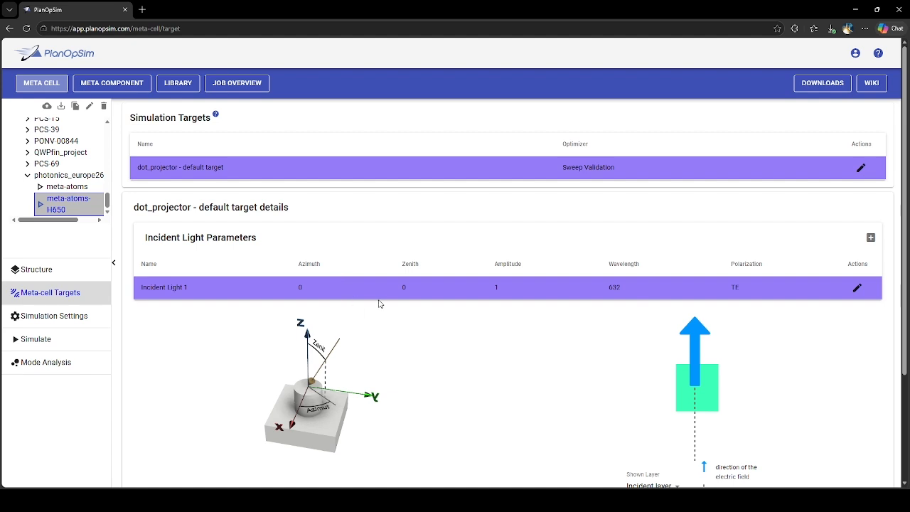
{"action": "scroll", "coordinate": [373, 307], "scroll_direction": "down", "scroll_amount": 3}
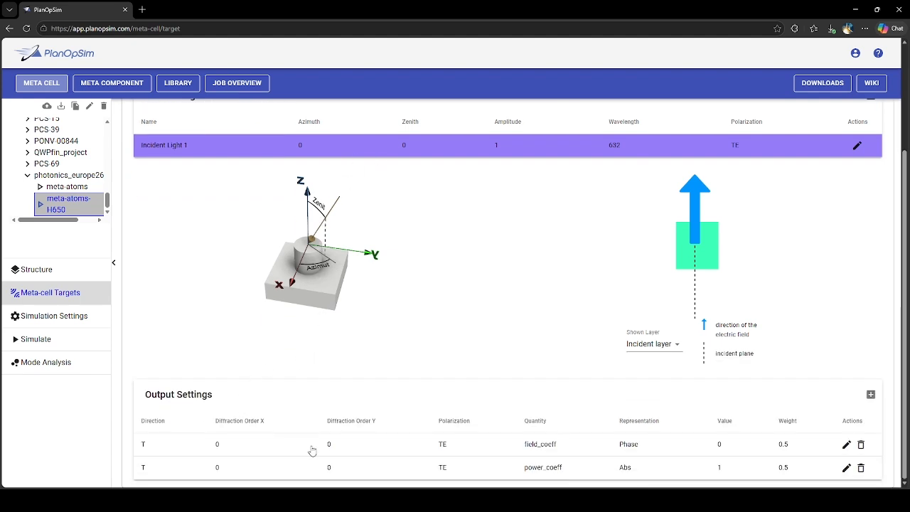
Step: Open the simulation settings and examine the radius sweep variable
{"action": "left_click", "coordinate": [86, 326]}
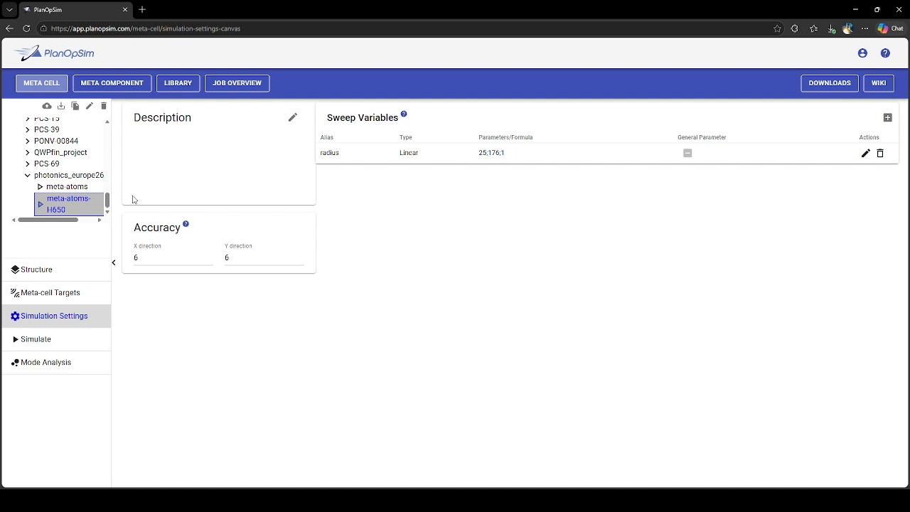
{"action": "left_click_drag", "start_coordinate": [342, 151], "coordinate": [328, 151]}
{"action": "left_click", "coordinate": [416, 202]}
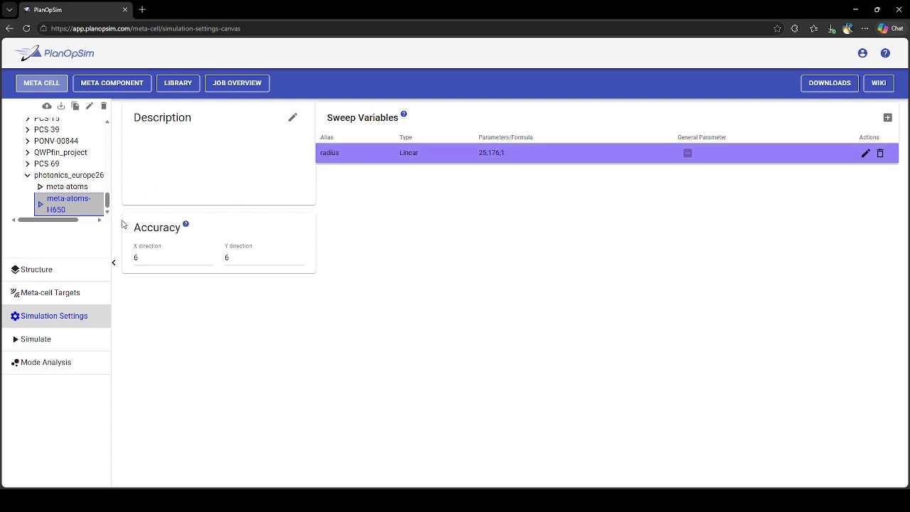
Step: Link the X-direction accuracy to a new linear sweep variable named orders with parameters 1;20;1
{"action": "left_click", "coordinate": [207, 261]}
{"action": "key", "text": "BackSpace"}
{"action": "type", "text": "="}
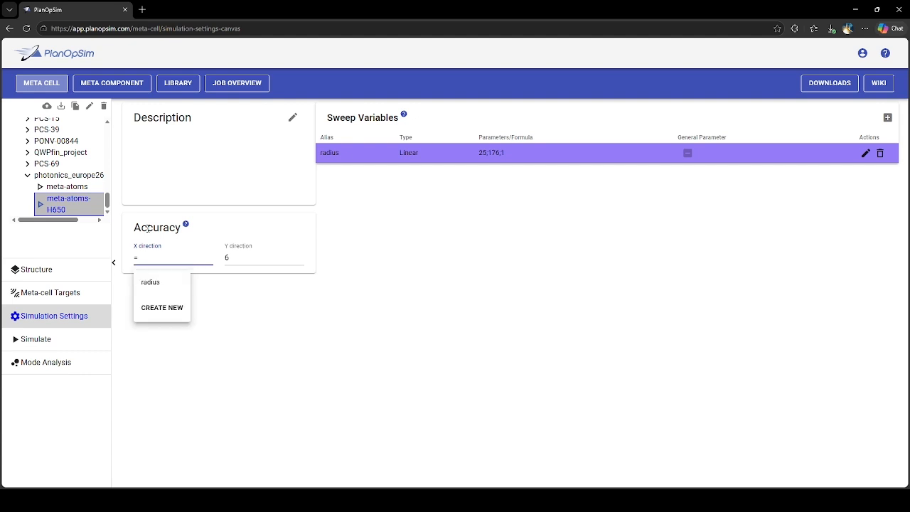
{"action": "left_click", "coordinate": [153, 315]}
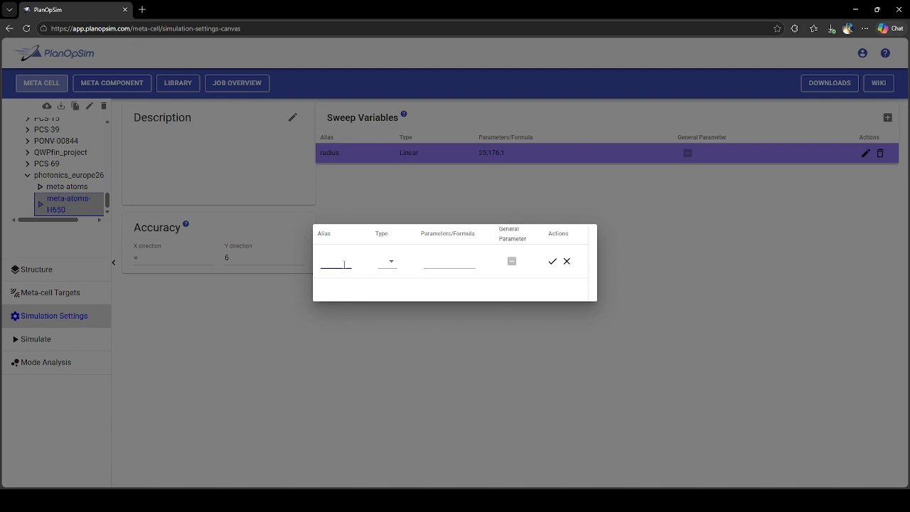
{"action": "type", "text": "orders"}
{"action": "left_click", "coordinate": [389, 260]}
{"action": "left_click", "coordinate": [396, 262]}
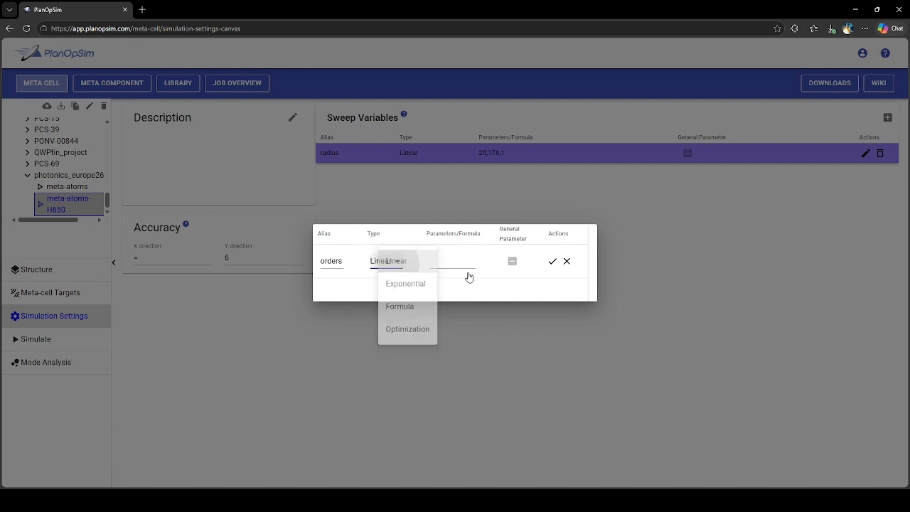
{"action": "left_click", "coordinate": [447, 262]}
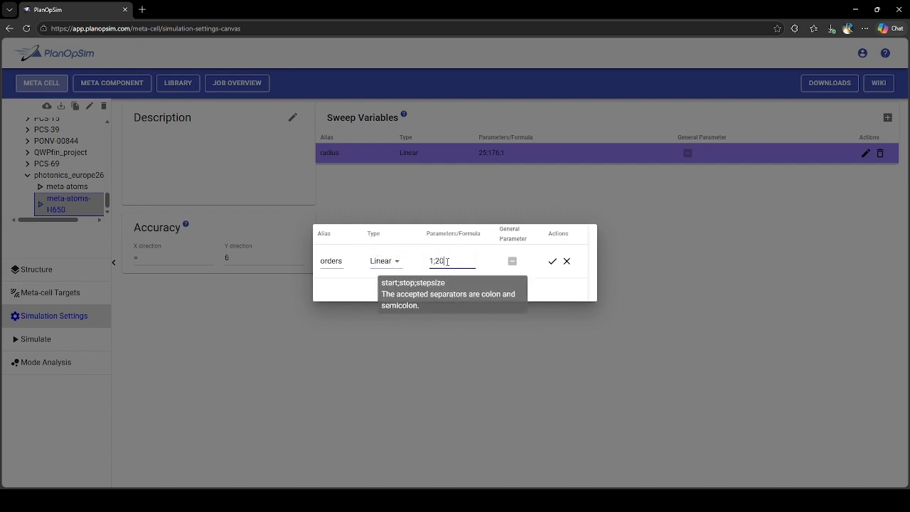
{"action": "type", "text": "1;20;1"}
{"action": "left_click", "coordinate": [553, 261]}
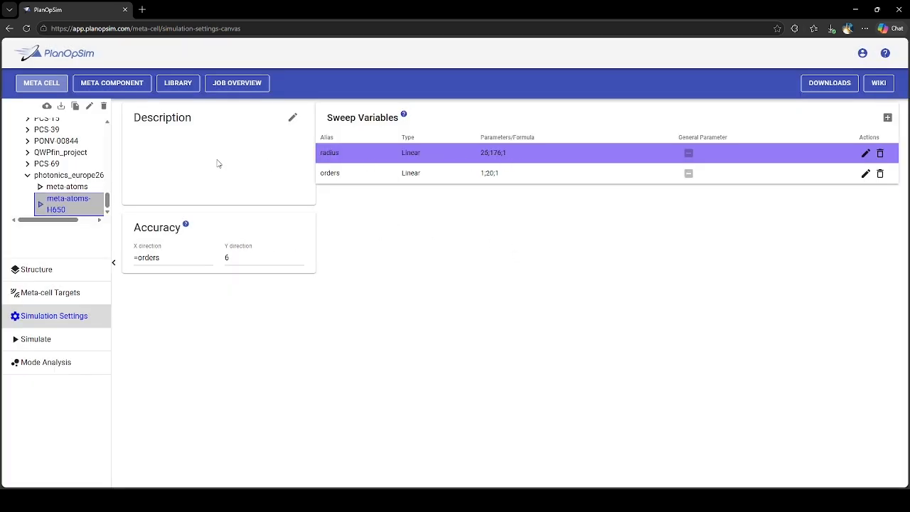
{"action": "left_click", "coordinate": [351, 181]}
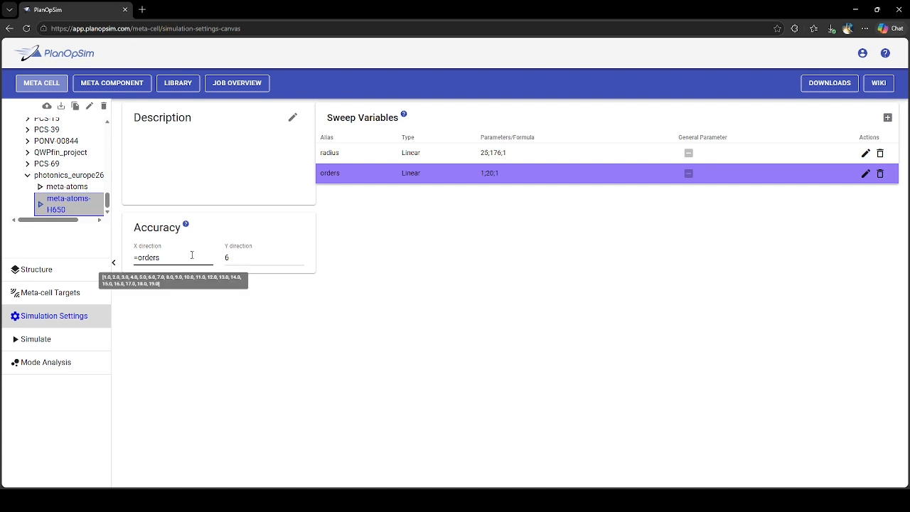
Step: Set the X-direction accuracy back to 6 and delete the orders sweep variable
{"action": "left_click_drag", "start_coordinate": [193, 256], "coordinate": [66, 247]}
{"action": "type", "text": "6"}
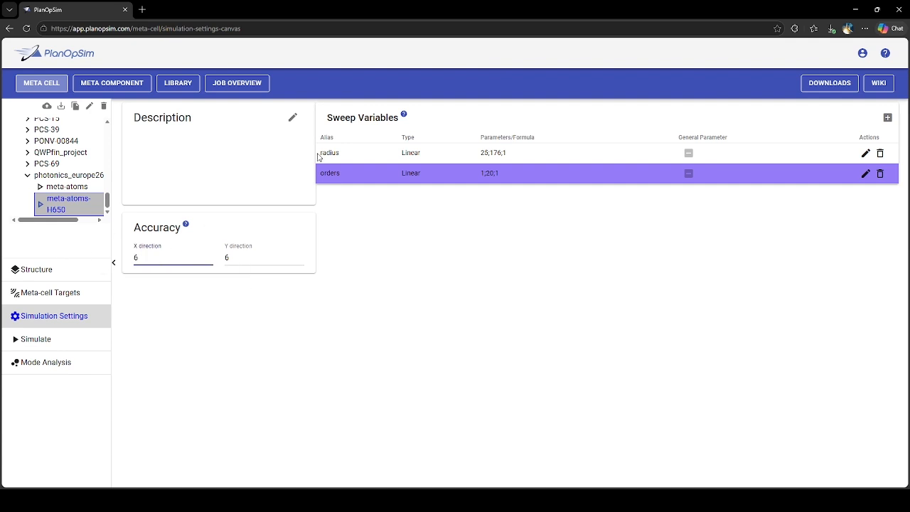
{"action": "left_click", "coordinate": [715, 236]}
{"action": "left_click", "coordinate": [880, 173]}
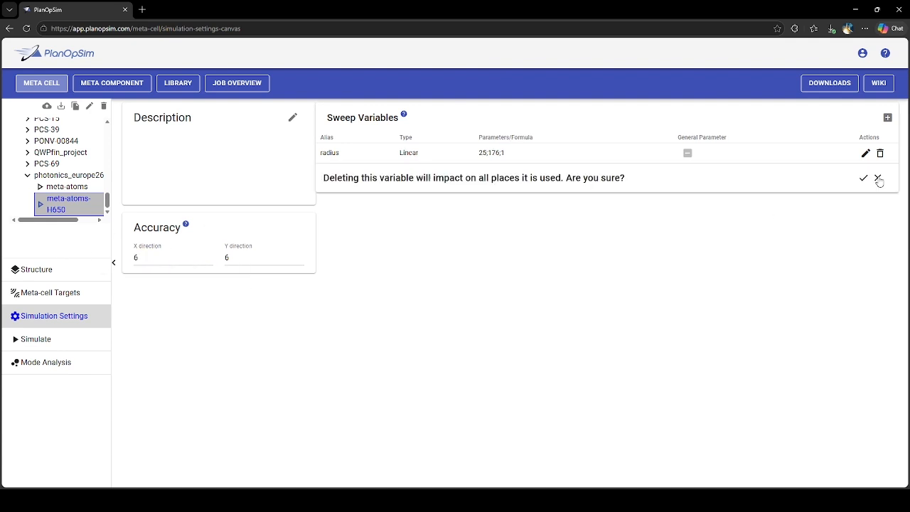
{"action": "left_click", "coordinate": [862, 182]}
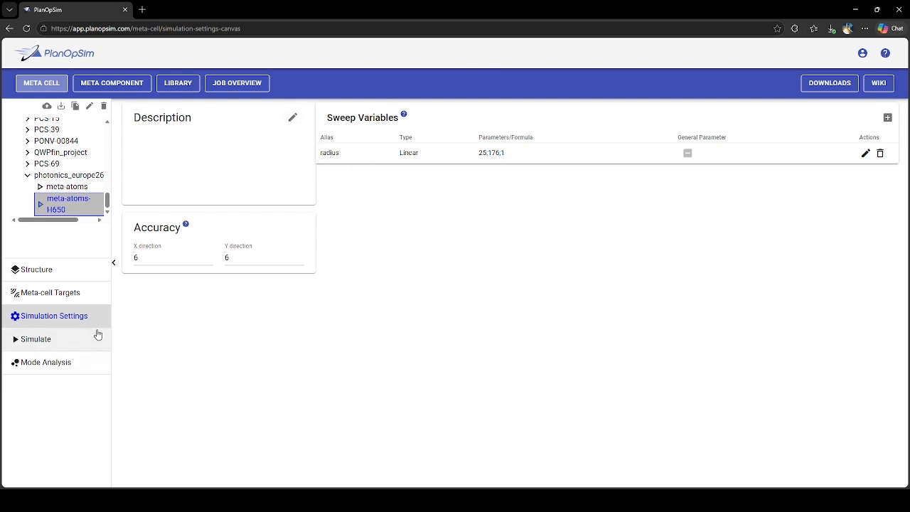
Step: Run a new simulation of the meta cell with the current configuration, keeping the existing plots
{"action": "left_click", "coordinate": [74, 348]}
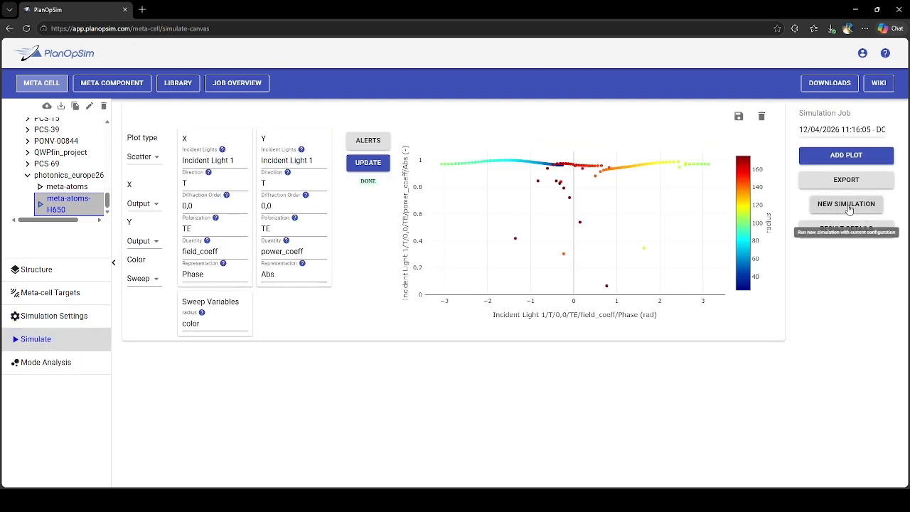
{"action": "left_click", "coordinate": [847, 204]}
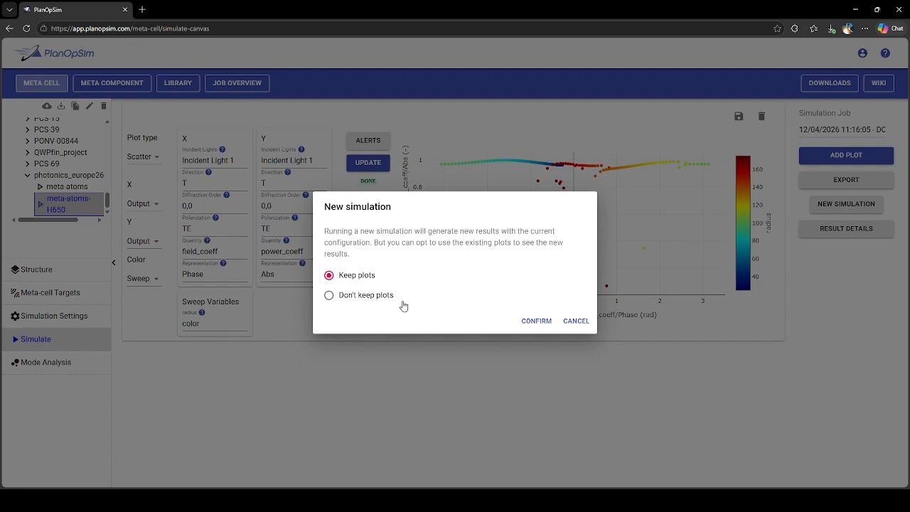
{"action": "left_click", "coordinate": [538, 323]}
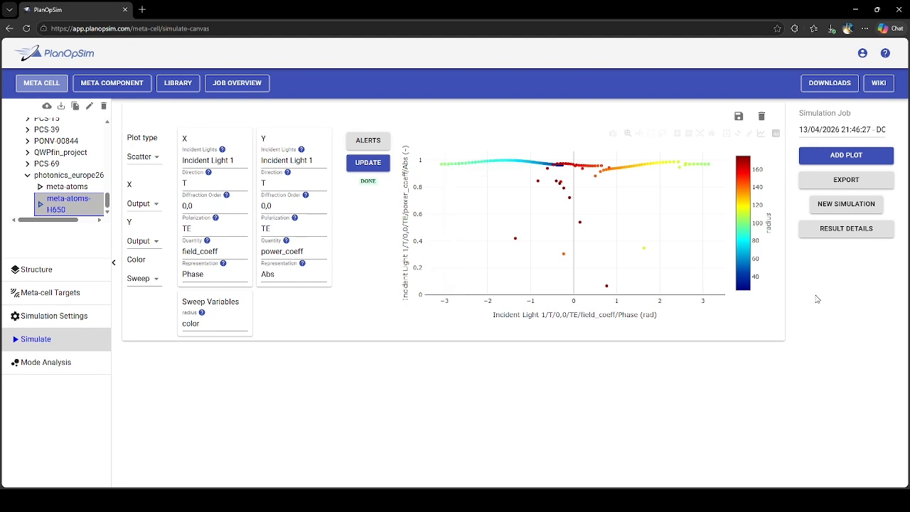
Step: Examine the high-transmission band of the phase versus power scatter plot up close, then restore its full range
{"action": "mouse_move", "coordinate": [580, 174]}
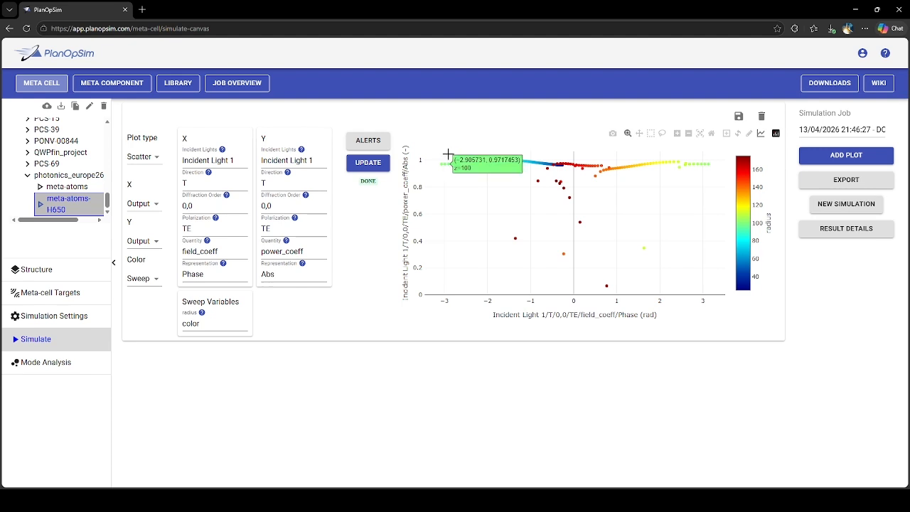
{"action": "left_click_drag", "start_coordinate": [439, 151], "coordinate": [726, 184]}
{"action": "mouse_move", "coordinate": [583, 225]}
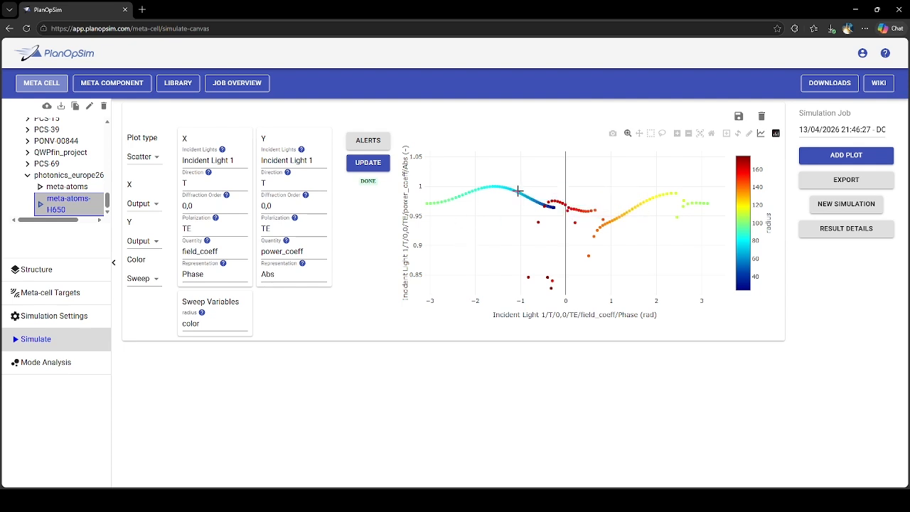
{"action": "left_click", "coordinate": [712, 135]}
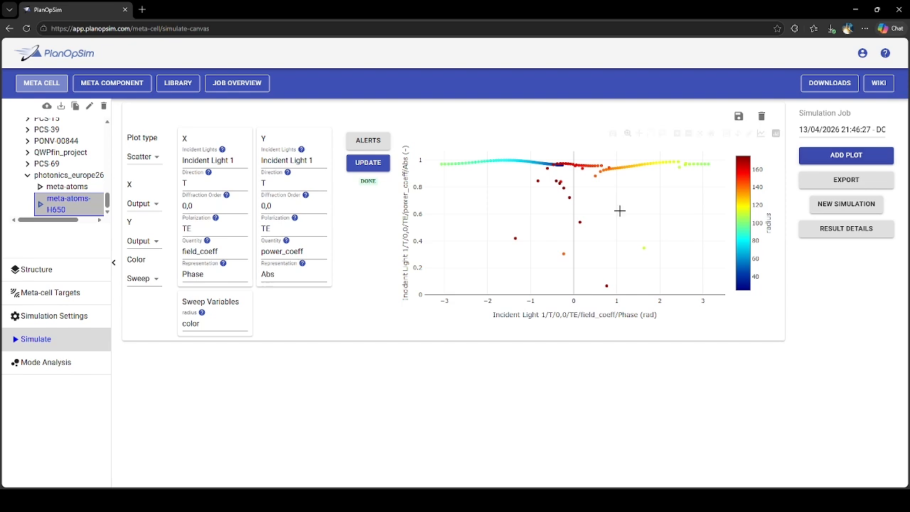
Step: Add a line plot of the transmitted TE power_coeff Abs for order 0,0 with radius as x, and generate it
{"action": "left_click", "coordinate": [846, 158]}
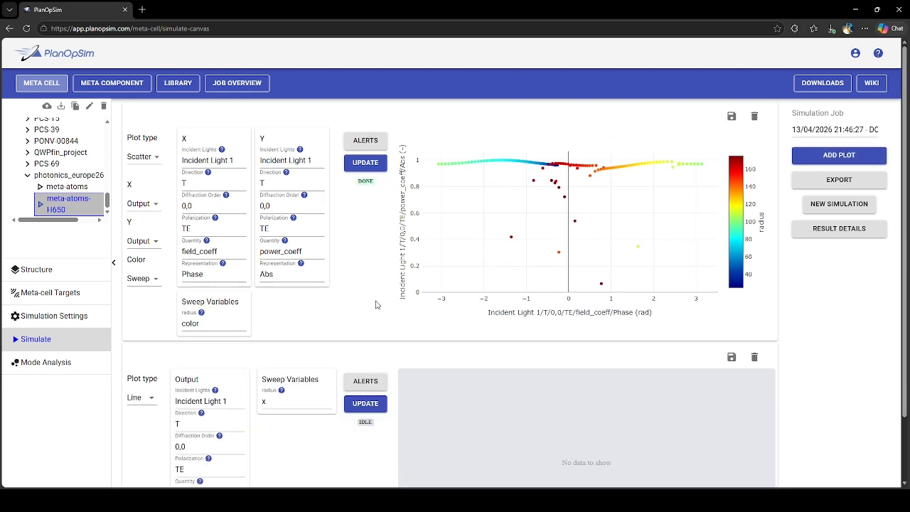
{"action": "scroll", "coordinate": [376, 306], "scroll_direction": "down", "scroll_amount": 1}
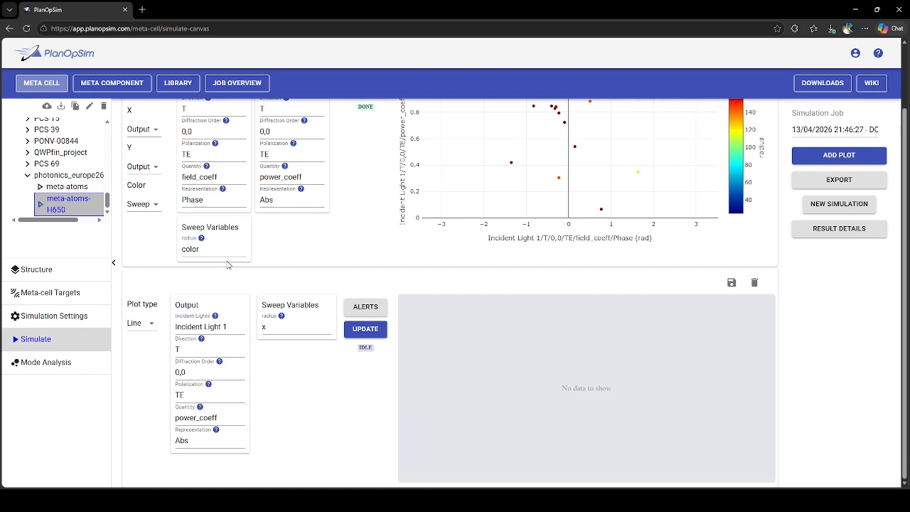
{"action": "left_click", "coordinate": [216, 352]}
{"action": "left_click", "coordinate": [219, 391]}
{"action": "left_click", "coordinate": [208, 399]}
{"action": "left_click", "coordinate": [206, 400]}
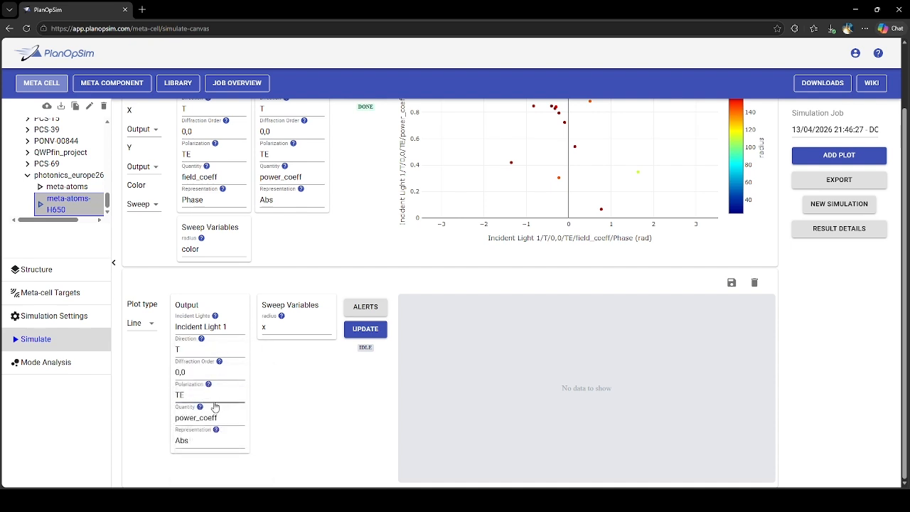
{"action": "left_click", "coordinate": [281, 337]}
{"action": "left_click", "coordinate": [285, 423]}
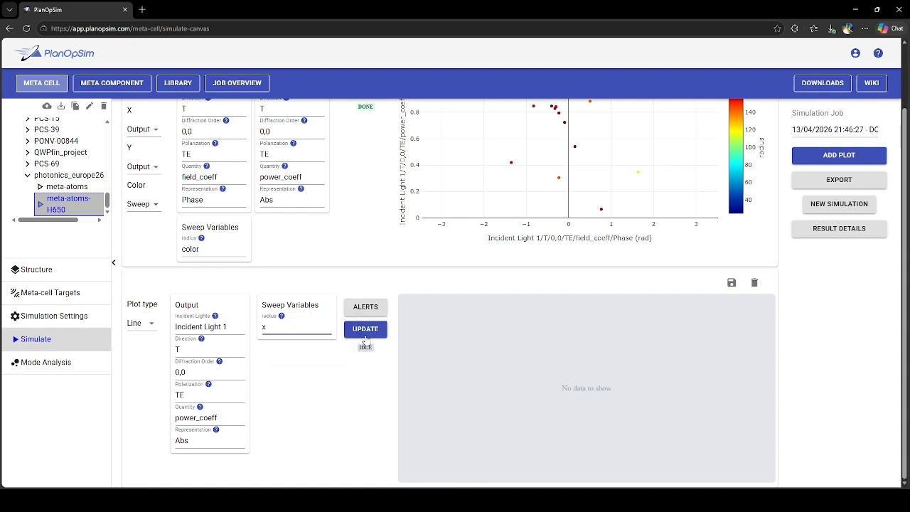
{"action": "left_click", "coordinate": [365, 329]}
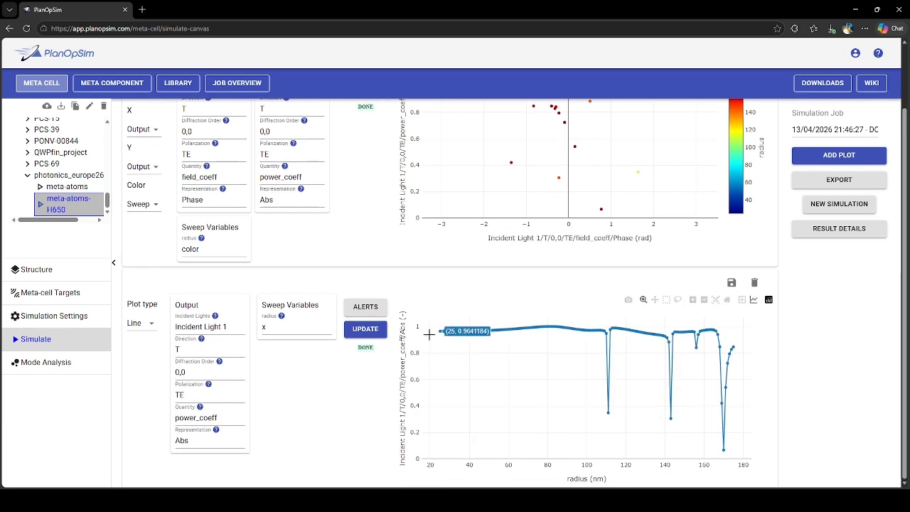
Step: Examine the upper part of the power_coeff versus radius curve and its transmission dips, restoring the full plot range
{"action": "mouse_move", "coordinate": [439, 331]}
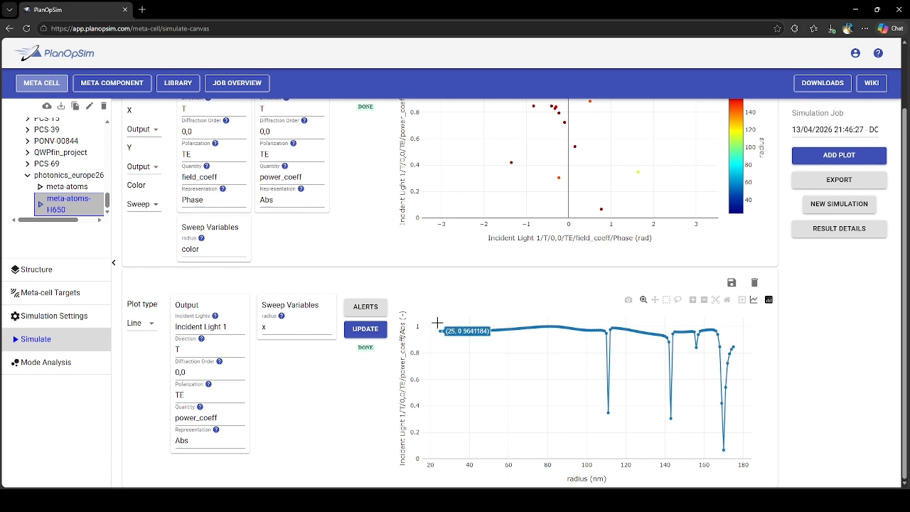
{"action": "left_click_drag", "start_coordinate": [437, 321], "coordinate": [761, 353]}
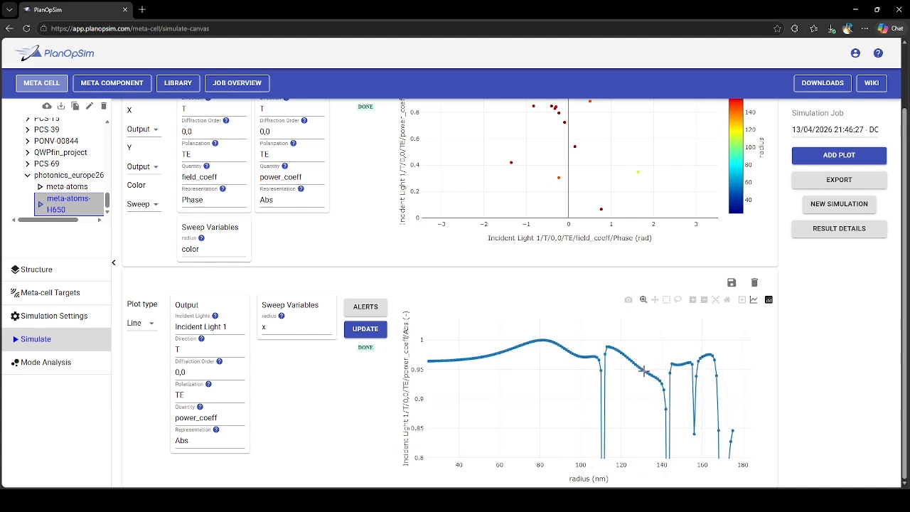
{"action": "left_click", "coordinate": [721, 305]}
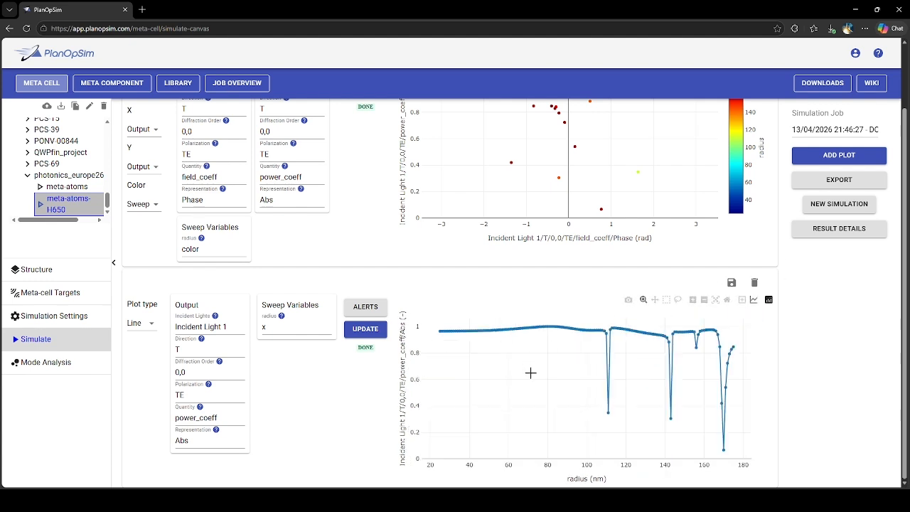
{"action": "scroll", "coordinate": [583, 376], "scroll_direction": "up", "scroll_amount": 1}
{"action": "scroll", "coordinate": [640, 356], "scroll_direction": "down", "scroll_amount": 1}
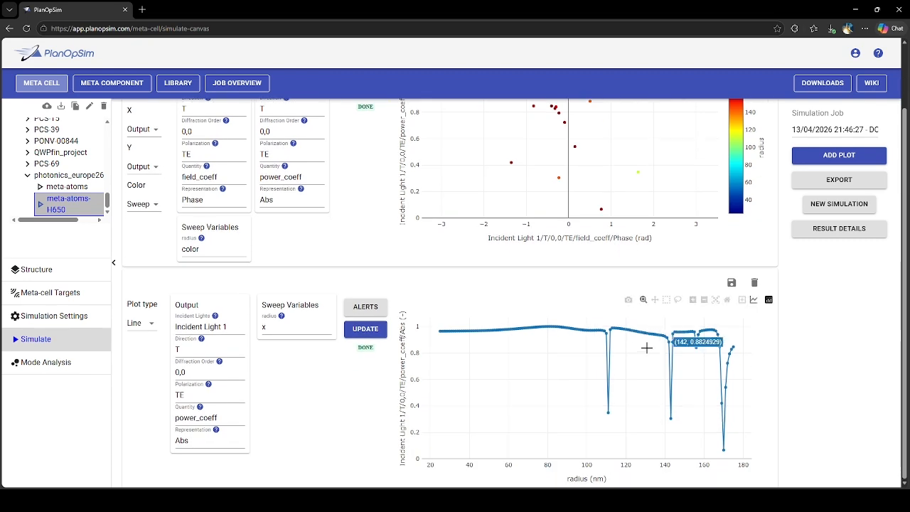
{"action": "scroll", "coordinate": [643, 346], "scroll_direction": "up", "scroll_amount": 1}
{"action": "scroll", "coordinate": [635, 342], "scroll_direction": "down", "scroll_amount": 1}
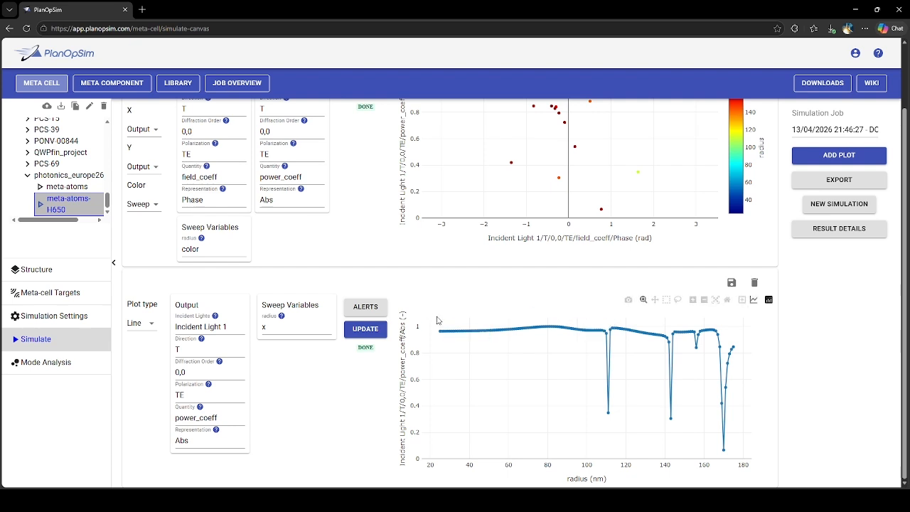
Step: Open the meta cell groups in the library and examine the meta cells contained in NbO_632
{"action": "left_click", "coordinate": [184, 85]}
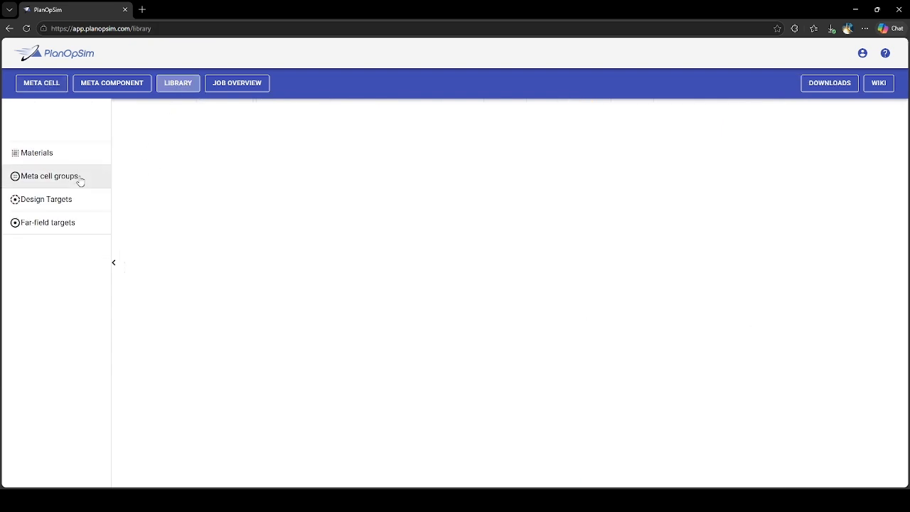
{"action": "left_click", "coordinate": [45, 178]}
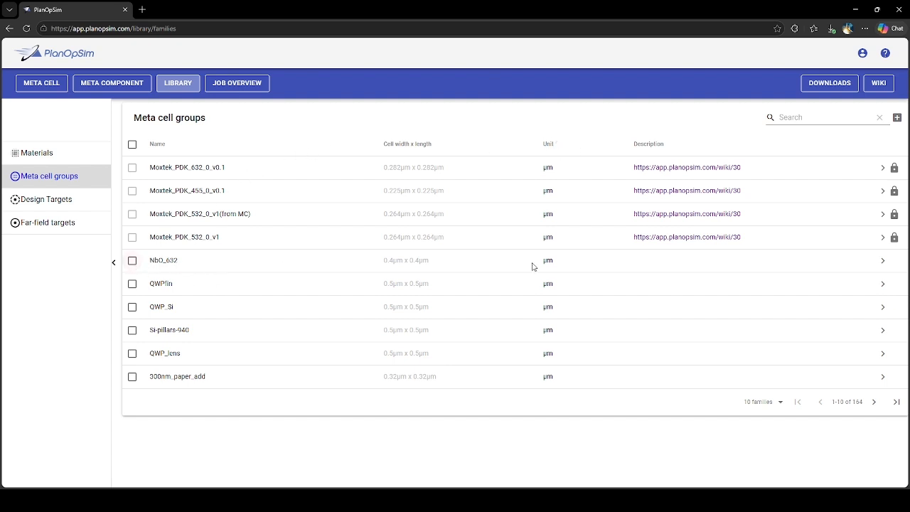
{"action": "left_click", "coordinate": [883, 260]}
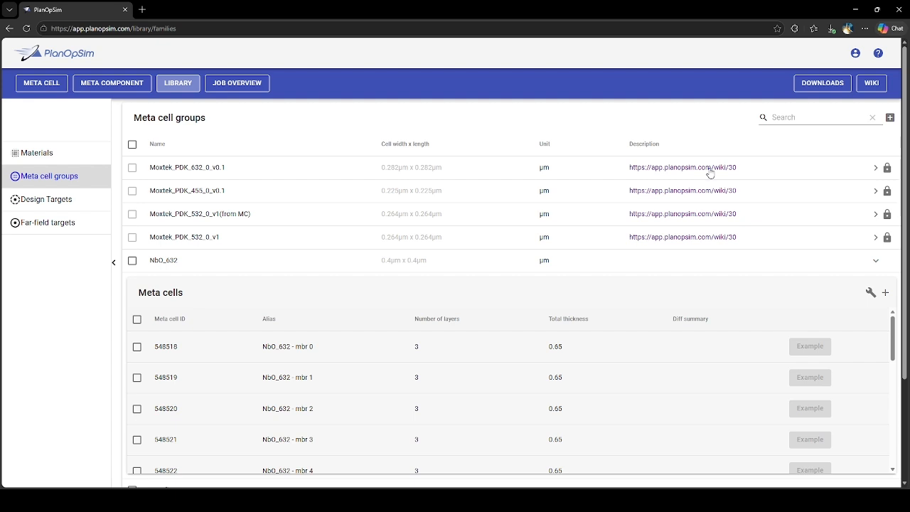
Step: Create a new meta component named 632nm_lens in the photonics_europe26 project
{"action": "left_click", "coordinate": [122, 86]}
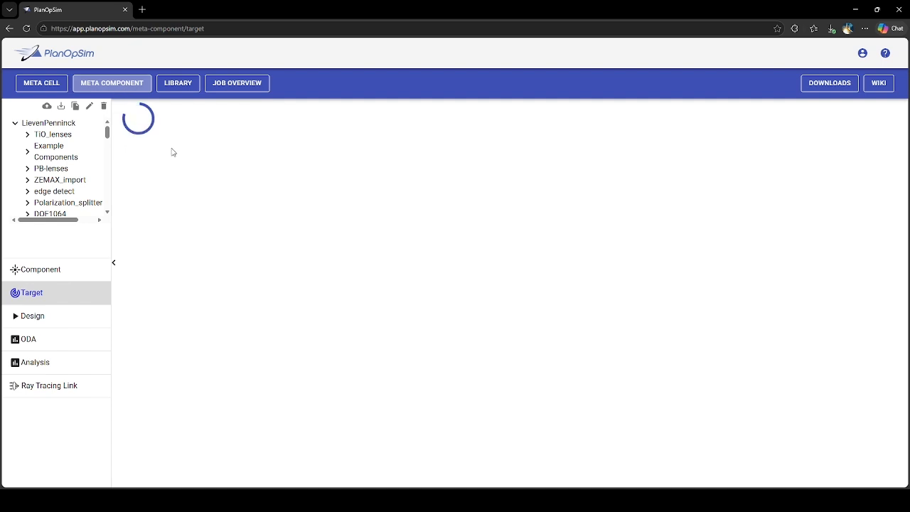
{"action": "scroll", "coordinate": [86, 138], "scroll_direction": "down", "scroll_amount": 3}
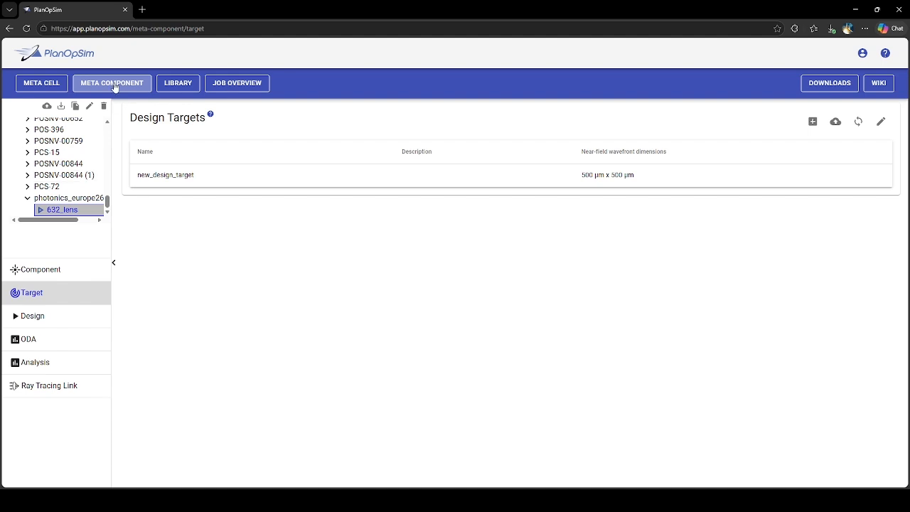
{"action": "scroll", "coordinate": [81, 156], "scroll_direction": "up", "scroll_amount": 2}
{"action": "scroll", "coordinate": [80, 158], "scroll_direction": "down", "scroll_amount": 2}
{"action": "left_click", "coordinate": [71, 197]}
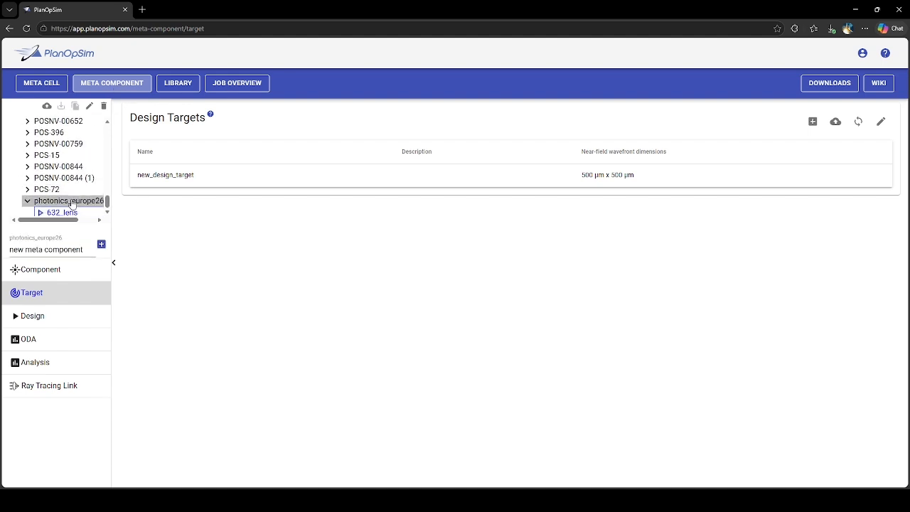
{"action": "left_click_drag", "start_coordinate": [88, 245], "coordinate": [2, 255]}
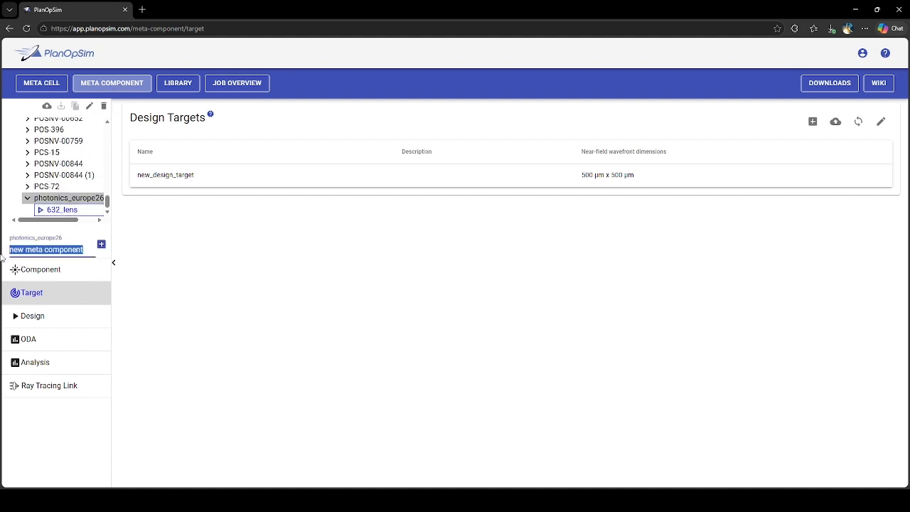
{"action": "type", "text": "62"}
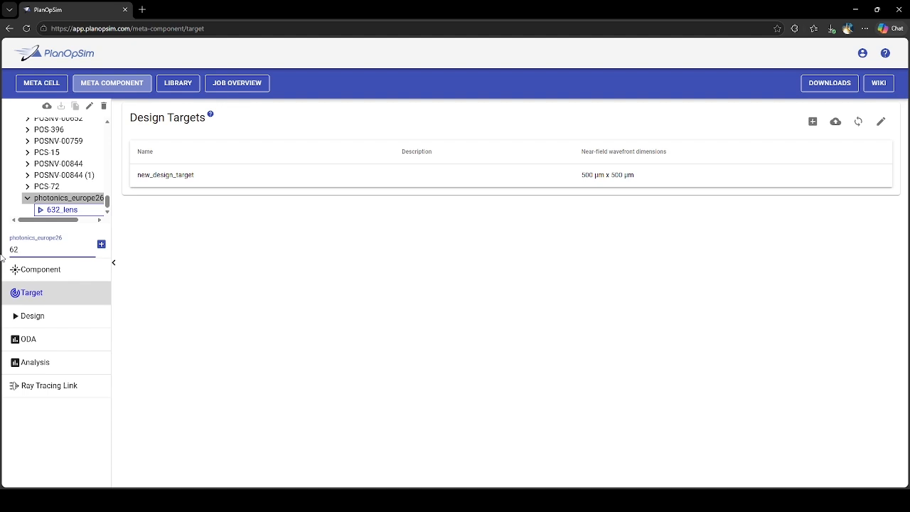
{"action": "type", "text": "32"}
{"action": "type", "text": "nm_lens"}
{"action": "key", "text": "Return"}
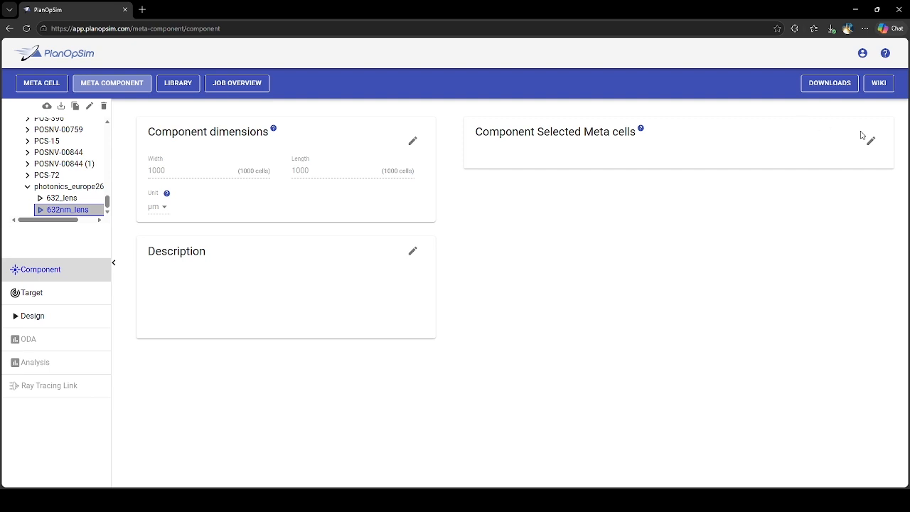
Step: Set the component dimensions to a width of 500 µm and a length of 500 µm
{"action": "left_click", "coordinate": [412, 141]}
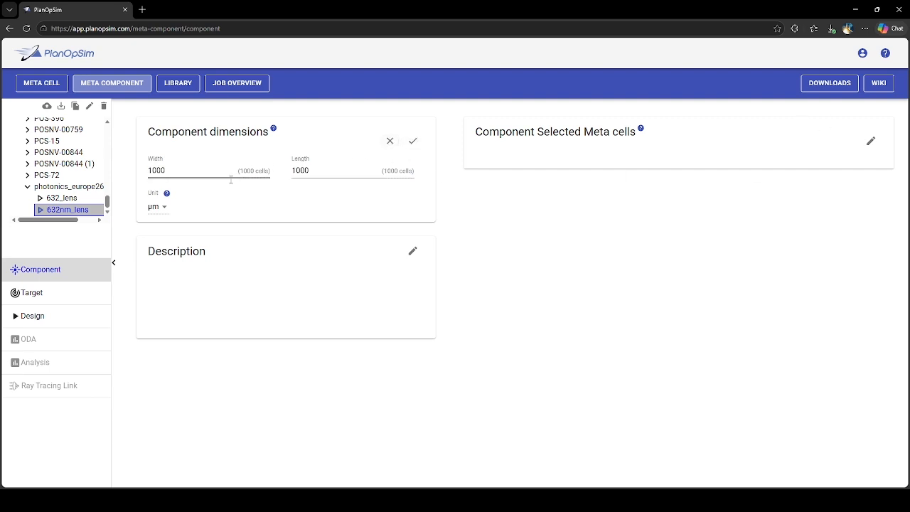
{"action": "left_click_drag", "start_coordinate": [197, 181], "coordinate": [73, 174]}
{"action": "type", "text": "5"}
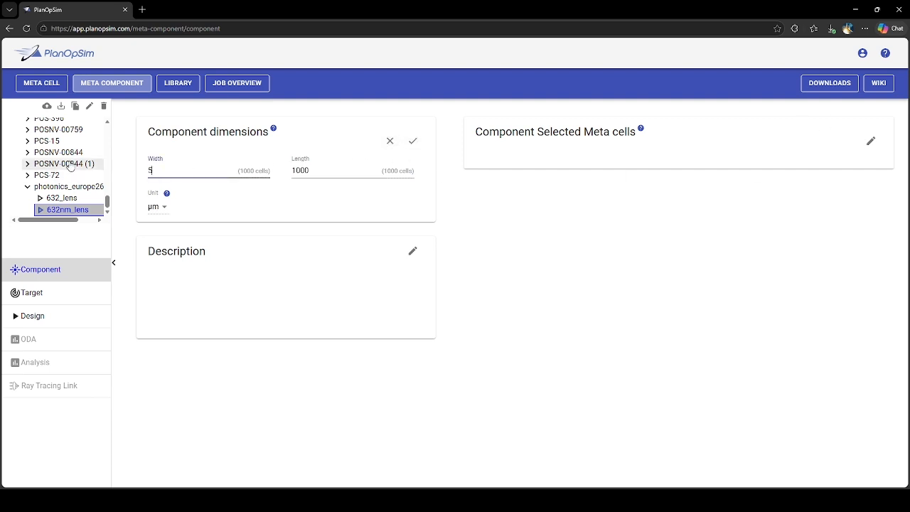
{"action": "key", "text": "Tab"}
{"action": "type", "text": "50"}
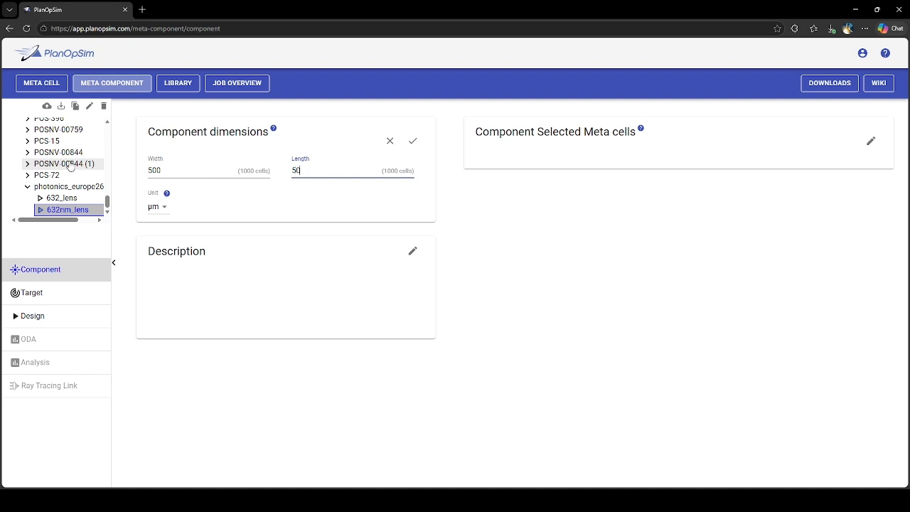
{"action": "left_click", "coordinate": [412, 141]}
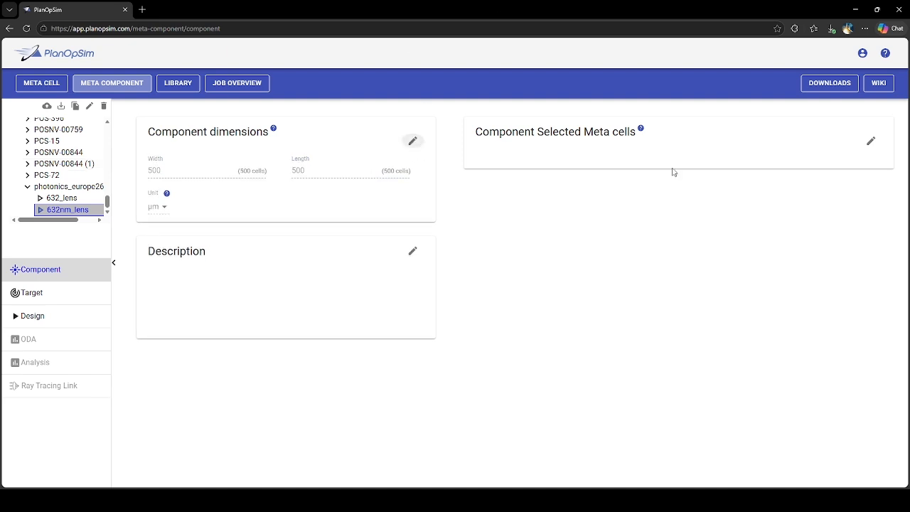
Step: Assign all meta cells of the NbO_632 meta cell group to the component
{"action": "left_click", "coordinate": [871, 144]}
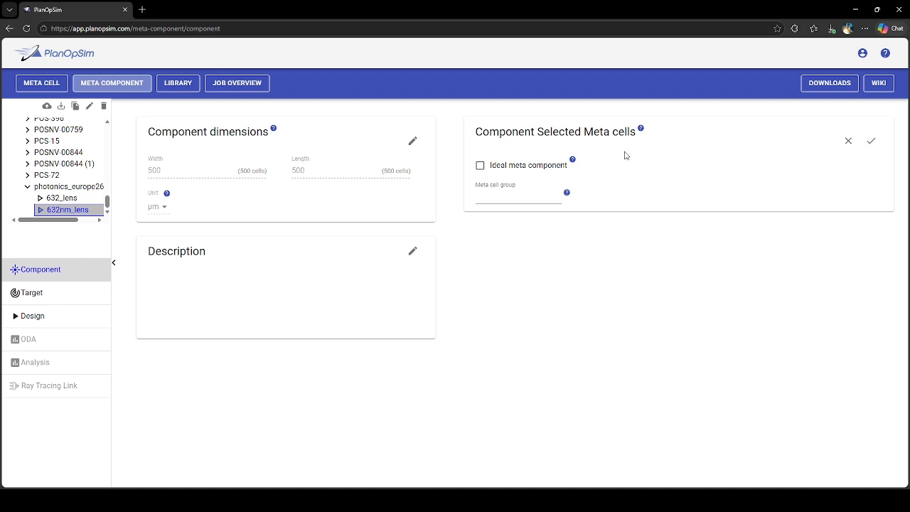
{"action": "left_click", "coordinate": [513, 200]}
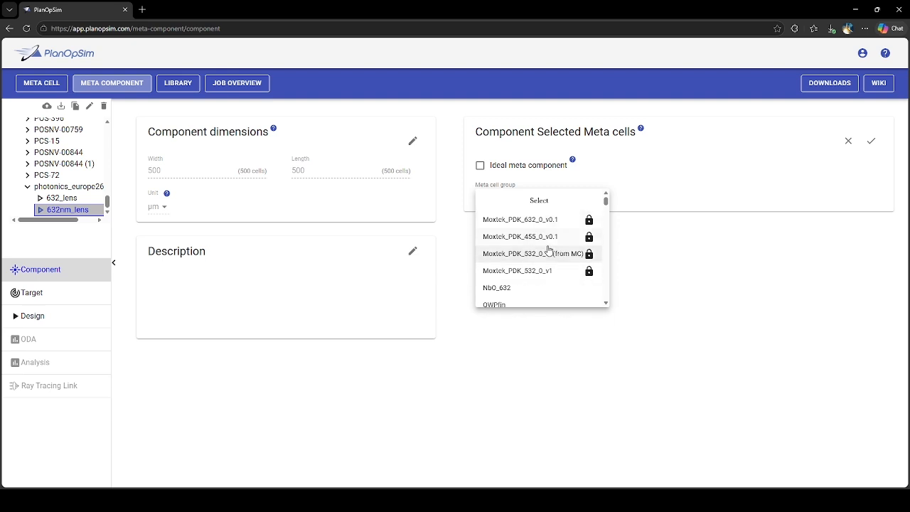
{"action": "left_click", "coordinate": [522, 297]}
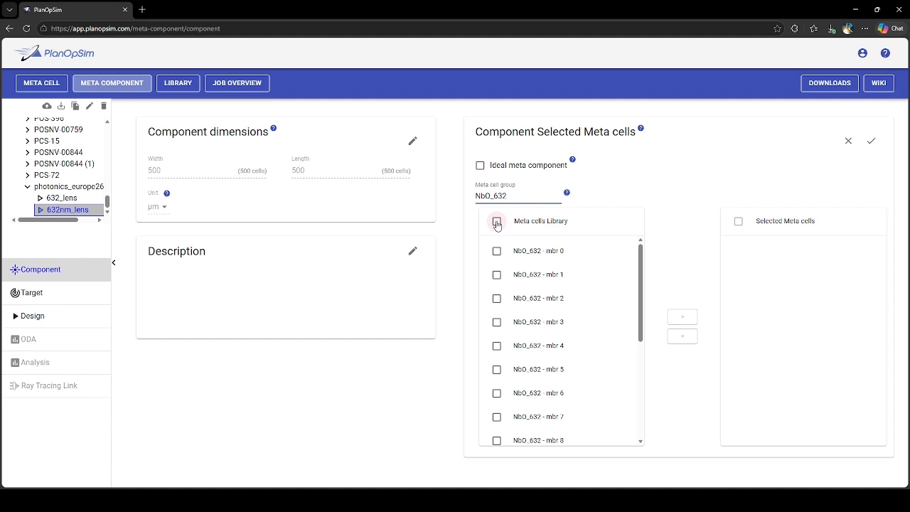
{"action": "left_click", "coordinate": [497, 223]}
{"action": "left_click", "coordinate": [687, 317]}
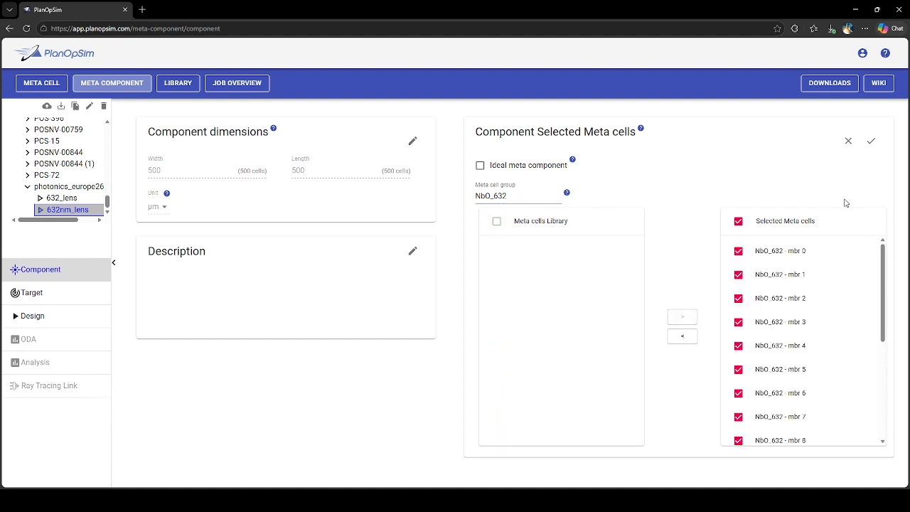
{"action": "left_click", "coordinate": [870, 141]}
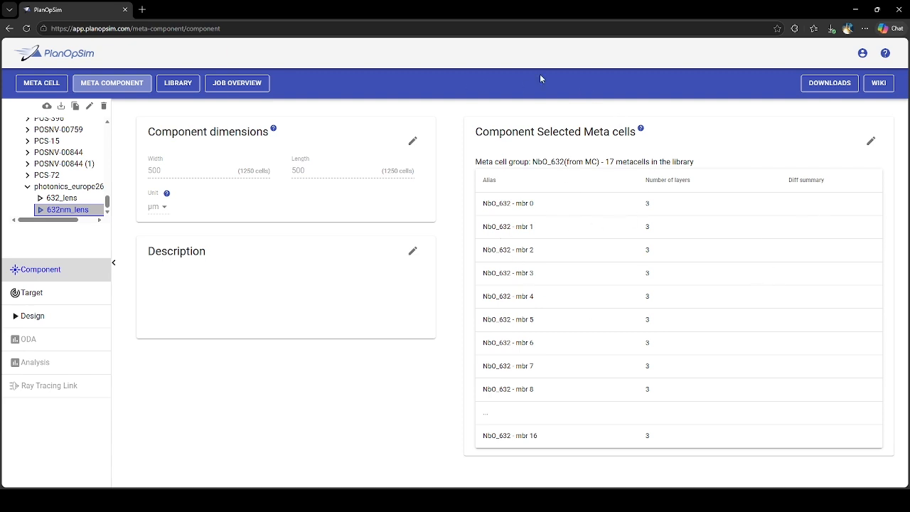
Step: Add a new design target to the component and review its incident light, meta cell accuracy and output light settings
{"action": "left_click", "coordinate": [71, 294]}
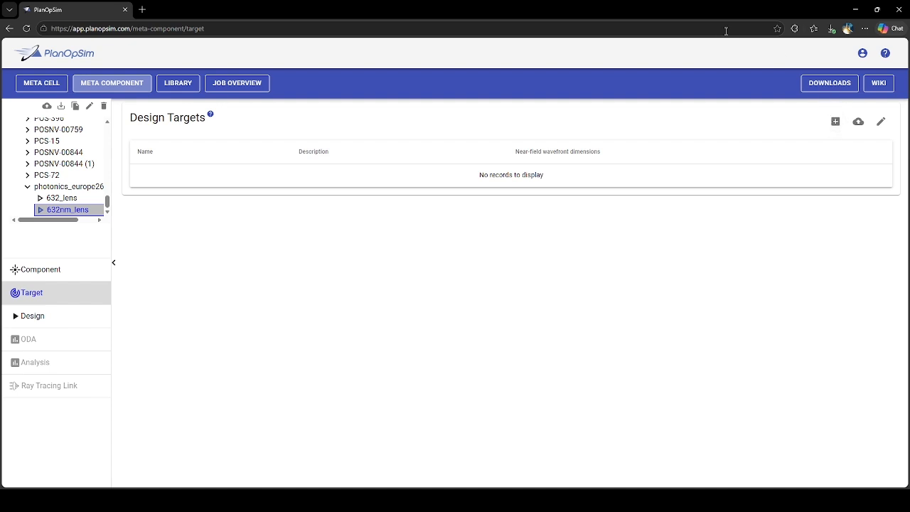
{"action": "left_click", "coordinate": [836, 121]}
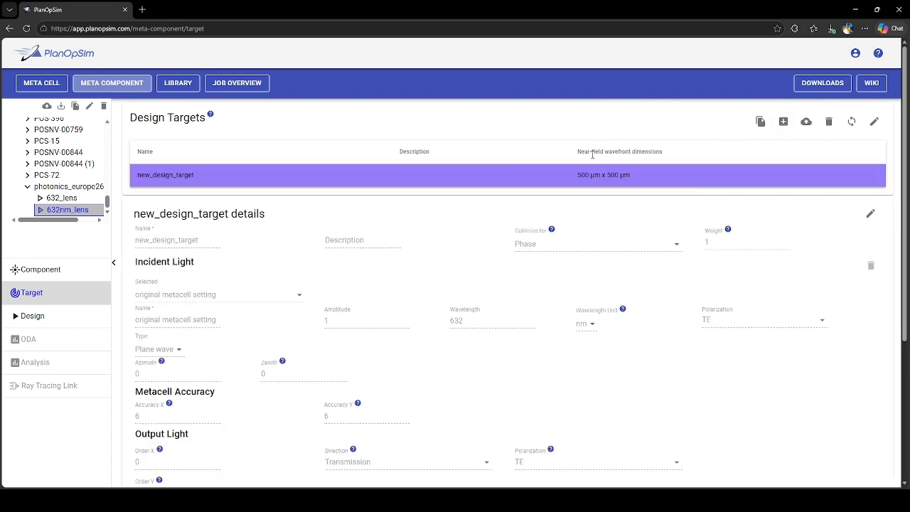
{"action": "scroll", "coordinate": [592, 154], "scroll_direction": "down", "scroll_amount": 3}
{"action": "scroll", "coordinate": [592, 155], "scroll_direction": "up", "scroll_amount": 3}
{"action": "scroll", "coordinate": [411, 225], "scroll_direction": "down", "scroll_amount": 2}
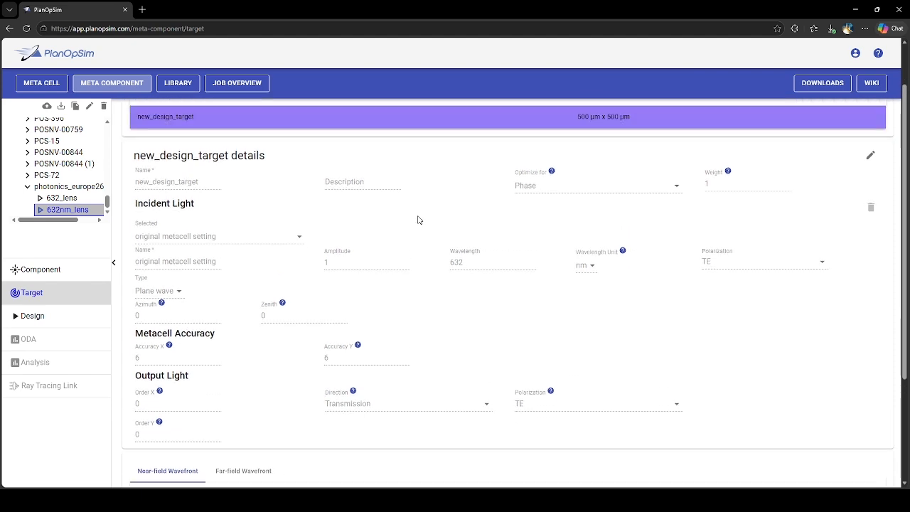
{"action": "scroll", "coordinate": [419, 220], "scroll_direction": "up", "scroll_amount": 2}
{"action": "left_click", "coordinate": [867, 215]}
{"action": "scroll", "coordinate": [676, 224], "scroll_direction": "down", "scroll_amount": 2}
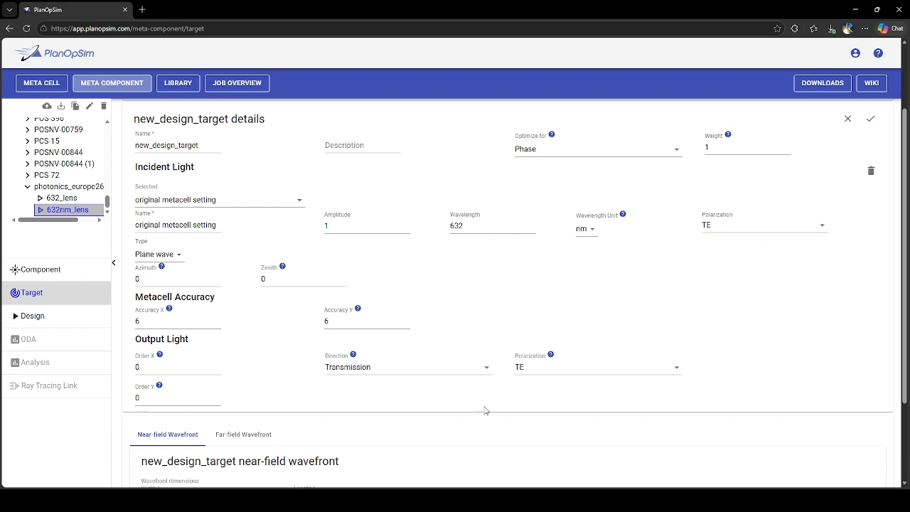
{"action": "left_click", "coordinate": [870, 119]}
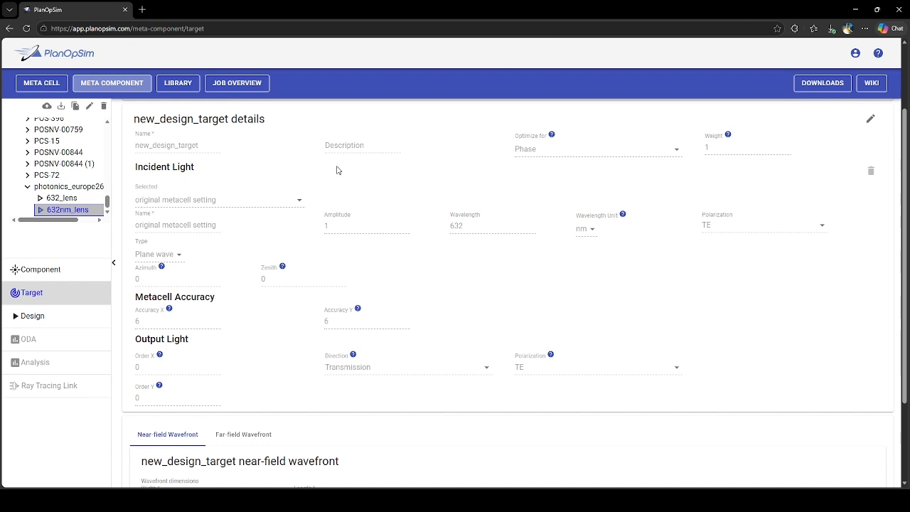
Step: Check the target's far-field wavefront option and open the wavefront generator for its near-field wavefront
{"action": "scroll", "coordinate": [337, 171], "scroll_direction": "down", "scroll_amount": 3}
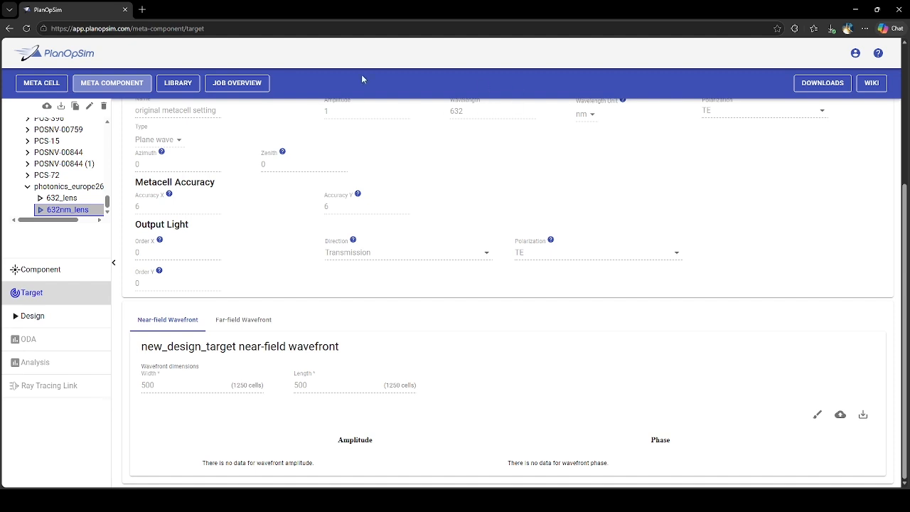
{"action": "left_click", "coordinate": [263, 321]}
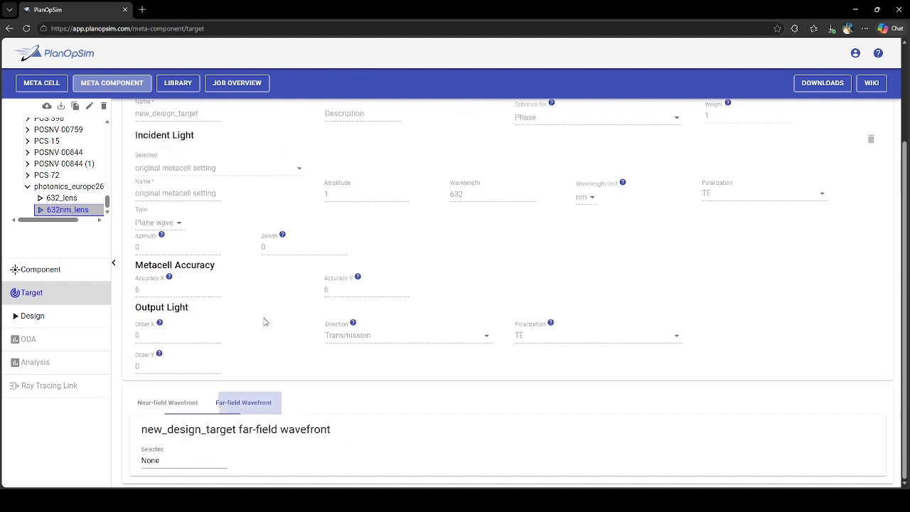
{"action": "left_click", "coordinate": [179, 402]}
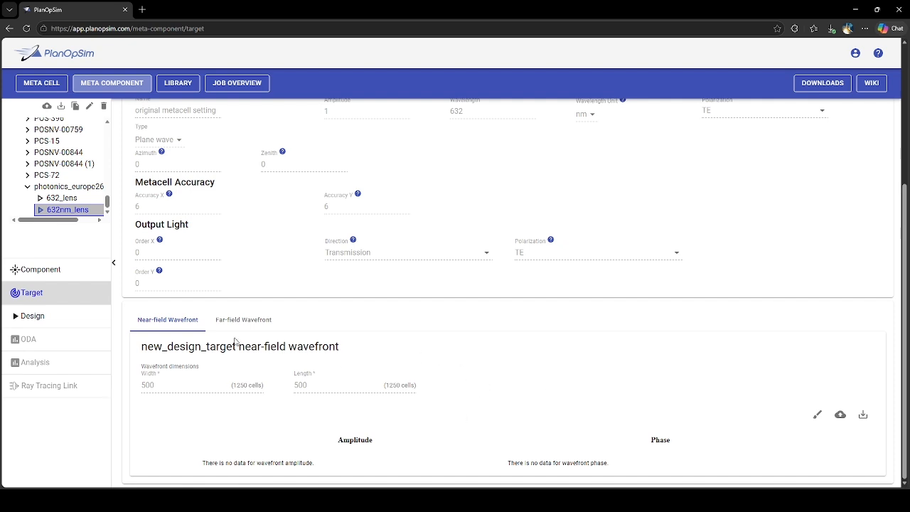
{"action": "left_click", "coordinate": [818, 415]}
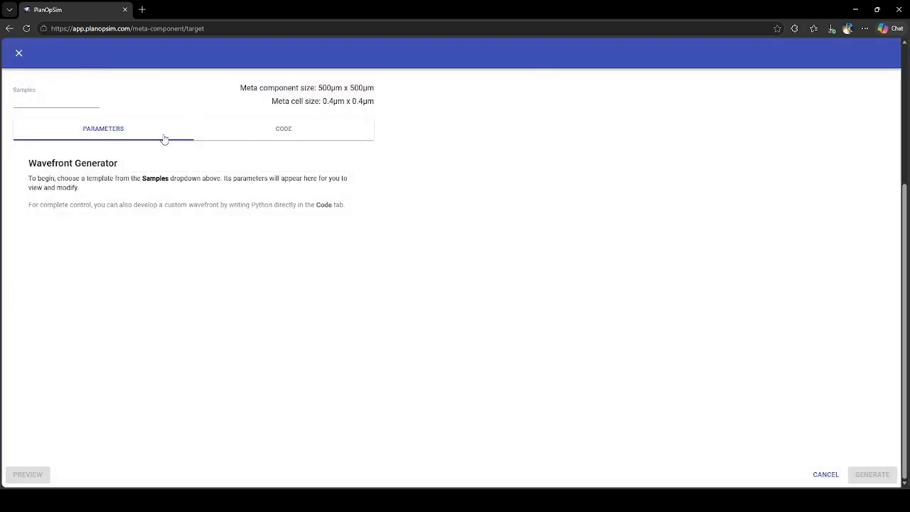
Step: Examine the sample wavefront templates offered by the generator, from Axicon to Airy Beam Generator
{"action": "left_click", "coordinate": [79, 107]}
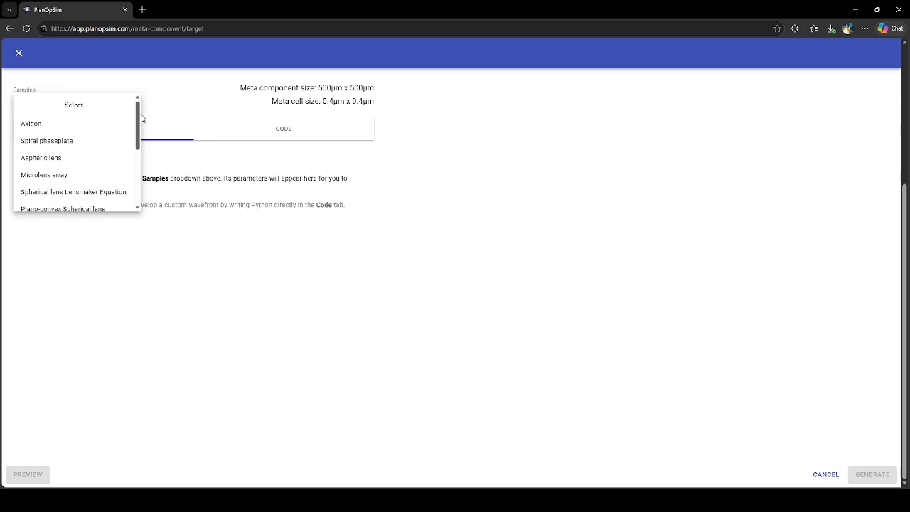
{"action": "left_click_drag", "start_coordinate": [140, 118], "coordinate": [148, 144]}
{"action": "scroll", "coordinate": [92, 128], "scroll_direction": "up", "scroll_amount": 3}
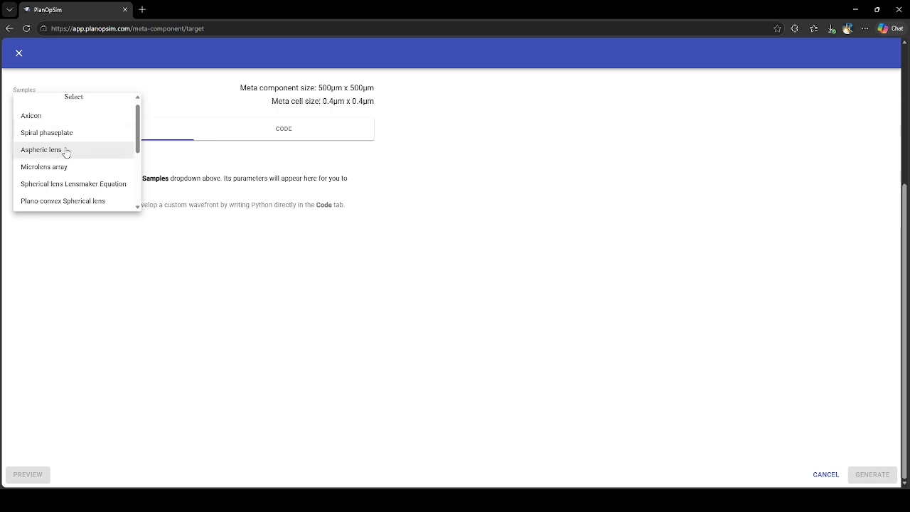
{"action": "scroll", "coordinate": [67, 152], "scroll_direction": "down", "scroll_amount": 5}
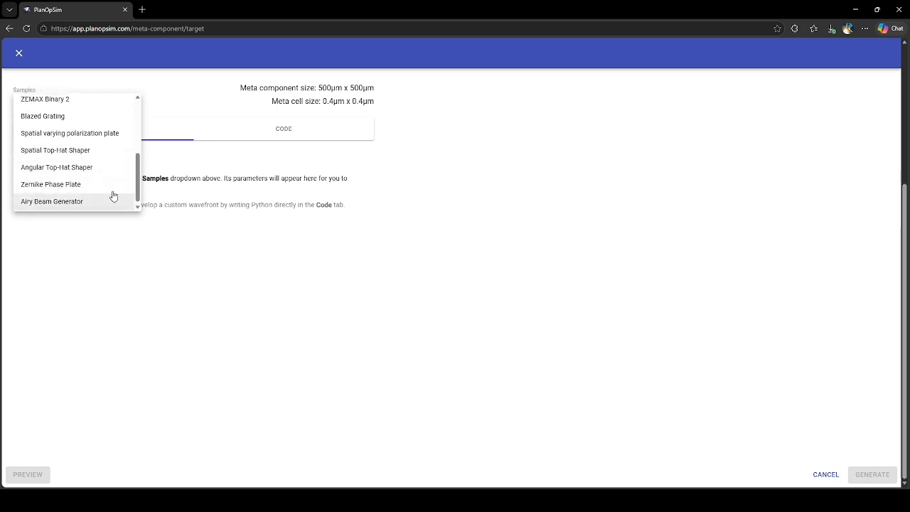
{"action": "scroll", "coordinate": [112, 194], "scroll_direction": "up", "scroll_amount": 2}
{"action": "scroll", "coordinate": [107, 189], "scroll_direction": "down", "scroll_amount": 2}
{"action": "scroll", "coordinate": [72, 130], "scroll_direction": "up", "scroll_amount": 5}
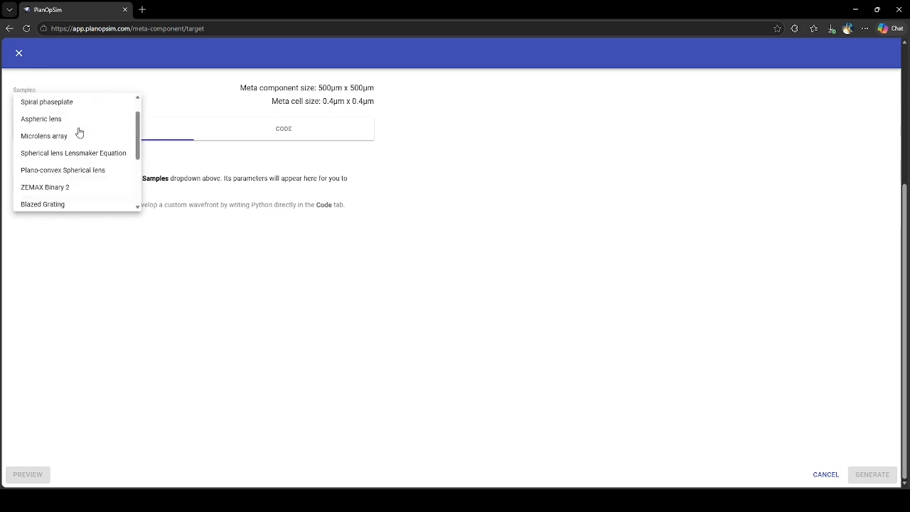
{"action": "scroll", "coordinate": [78, 161], "scroll_direction": "down", "scroll_amount": 2}
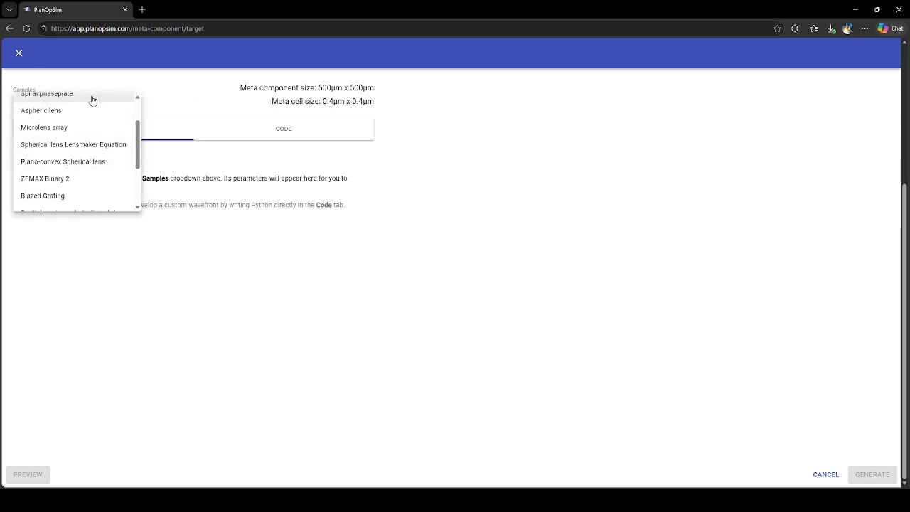
{"action": "scroll", "coordinate": [98, 157], "scroll_direction": "down", "scroll_amount": 1}
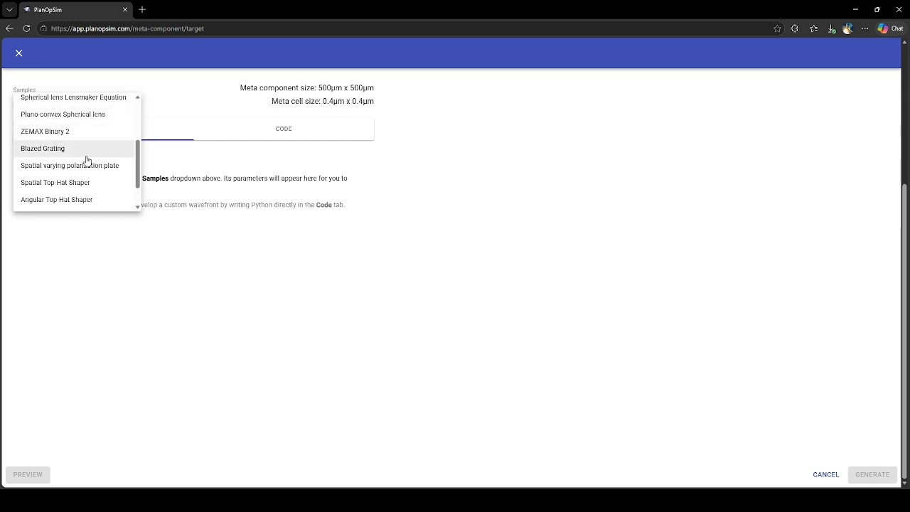
{"action": "scroll", "coordinate": [85, 156], "scroll_direction": "down", "scroll_amount": 1}
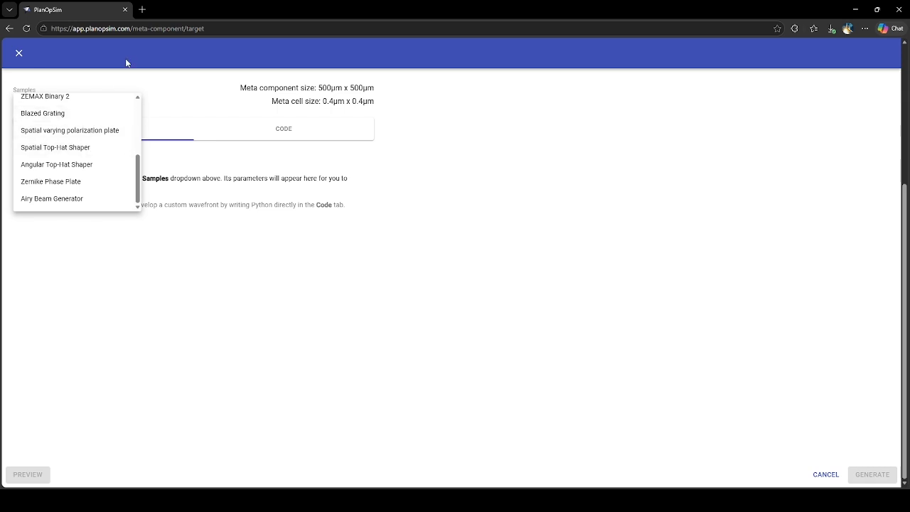
{"action": "scroll", "coordinate": [30, 191], "scroll_direction": "up", "scroll_amount": 1}
{"action": "scroll", "coordinate": [30, 191], "scroll_direction": "up", "scroll_amount": 3}
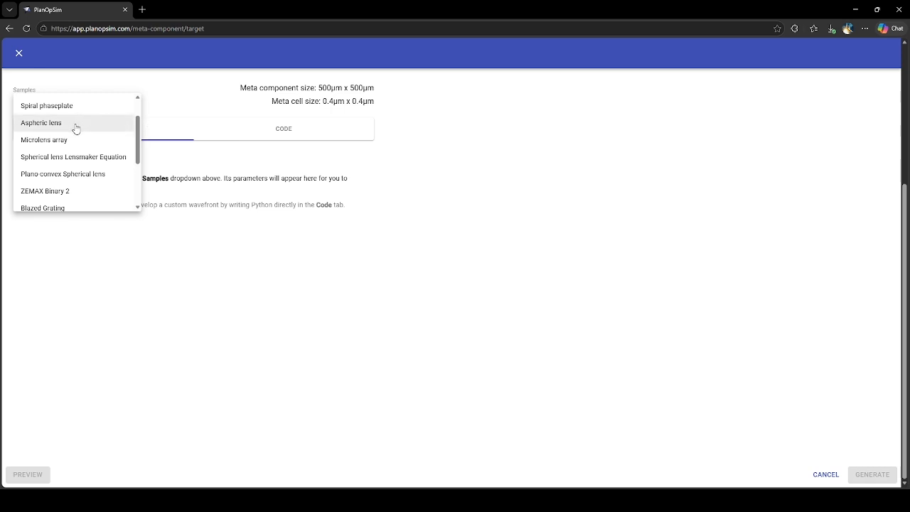
Step: Choose the Aspheric lens sample with a focal length of 1000 µm and preview its amplitude and phase
{"action": "left_click", "coordinate": [75, 128]}
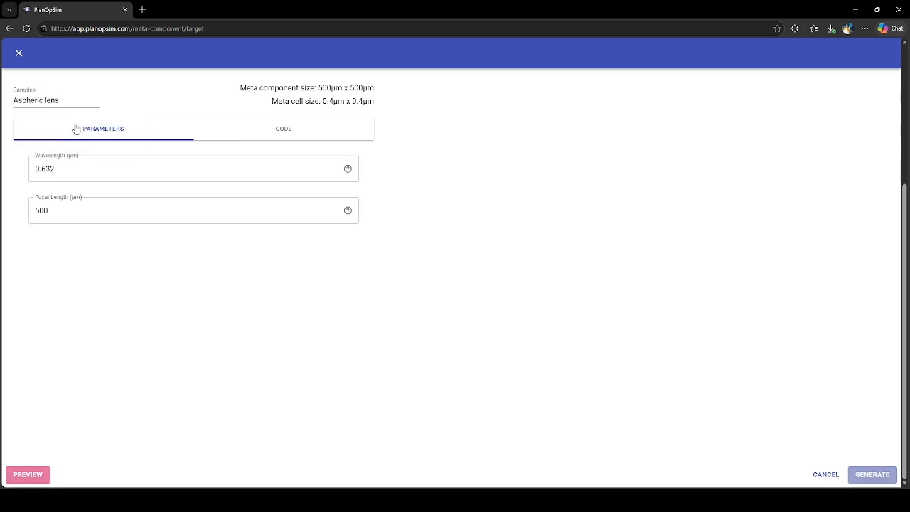
{"action": "left_click", "coordinate": [62, 169]}
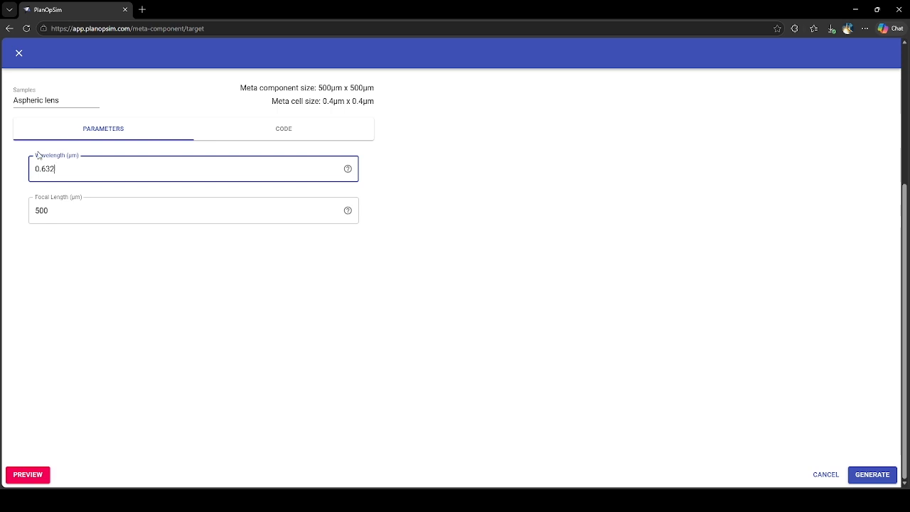
{"action": "left_click_drag", "start_coordinate": [69, 208], "coordinate": [5, 219]}
{"action": "type", "text": "1"}
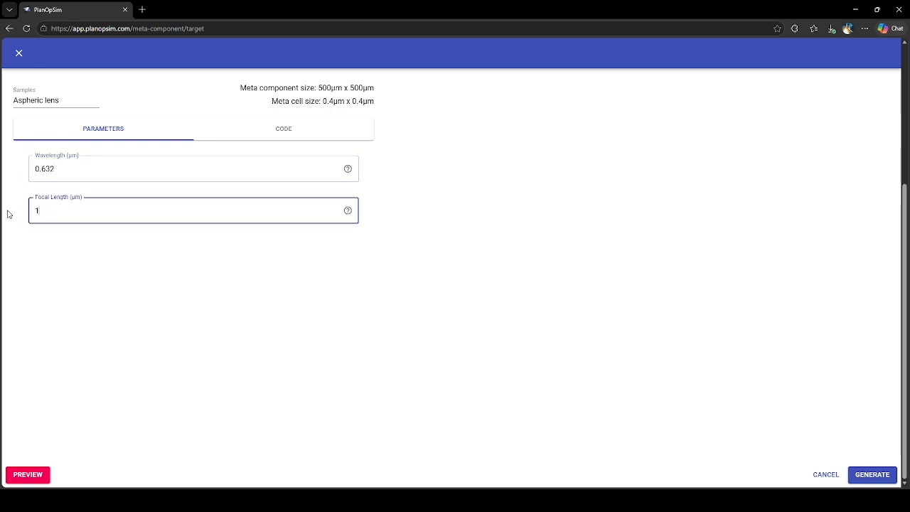
{"action": "type", "text": "000"}
{"action": "left_click", "coordinate": [47, 474]}
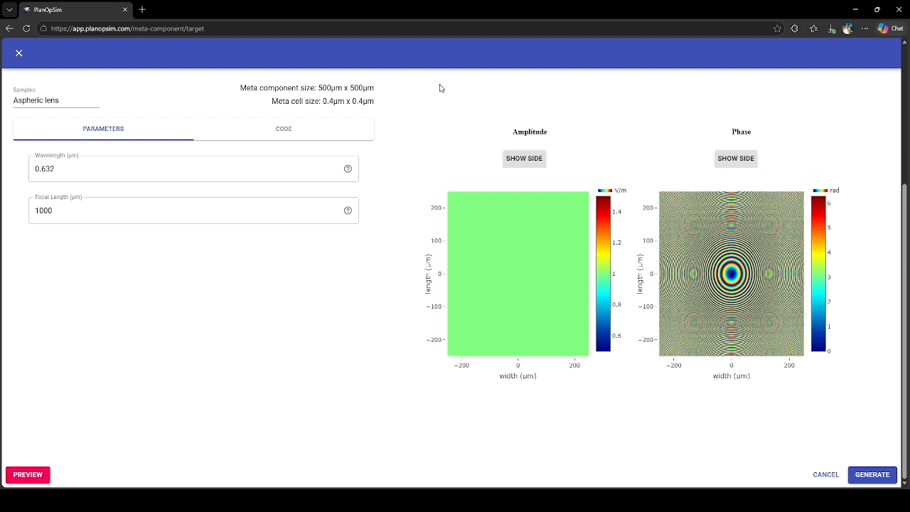
Step: Examine the Python code of the aspheric lens wavefront, covering the phase profile, phase wrapping and amplitude definition
{"action": "left_click", "coordinate": [342, 129]}
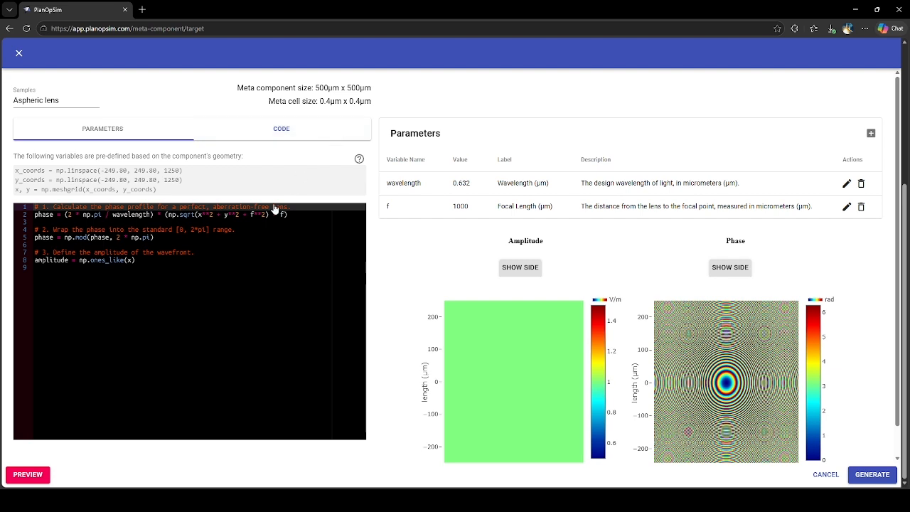
{"action": "left_click", "coordinate": [234, 231]}
{"action": "key", "text": "Down"}
{"action": "key", "text": "Down"}
{"action": "key", "text": "Down"}
{"action": "key", "text": "Down"}
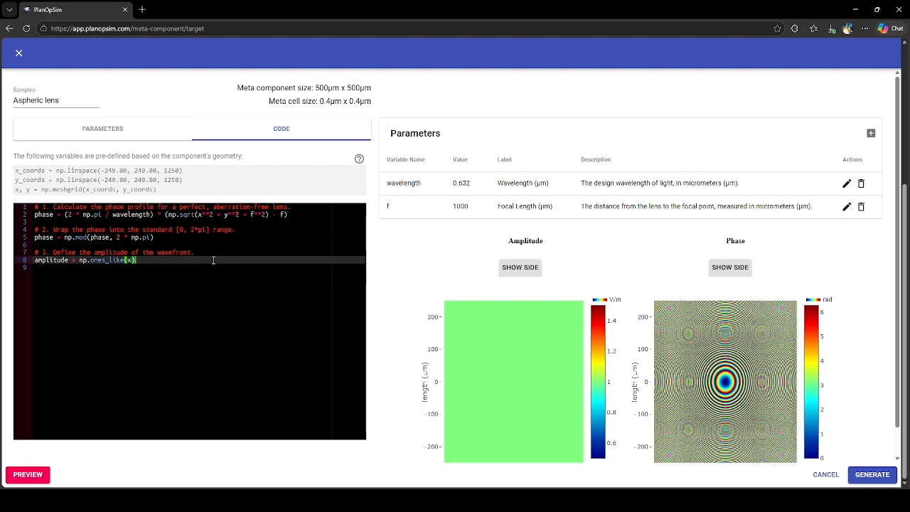
{"action": "left_click", "coordinate": [185, 215]}
{"action": "left_click", "coordinate": [284, 230]}
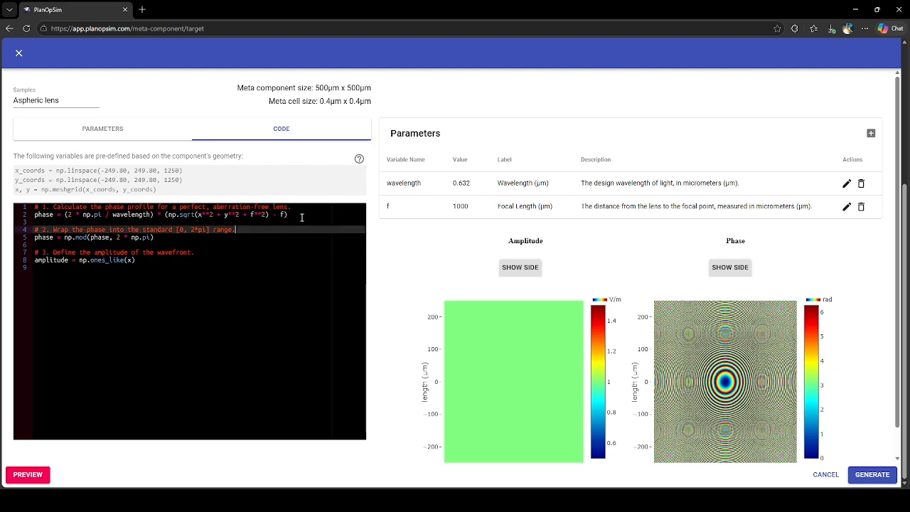
{"action": "left_click", "coordinate": [303, 216]}
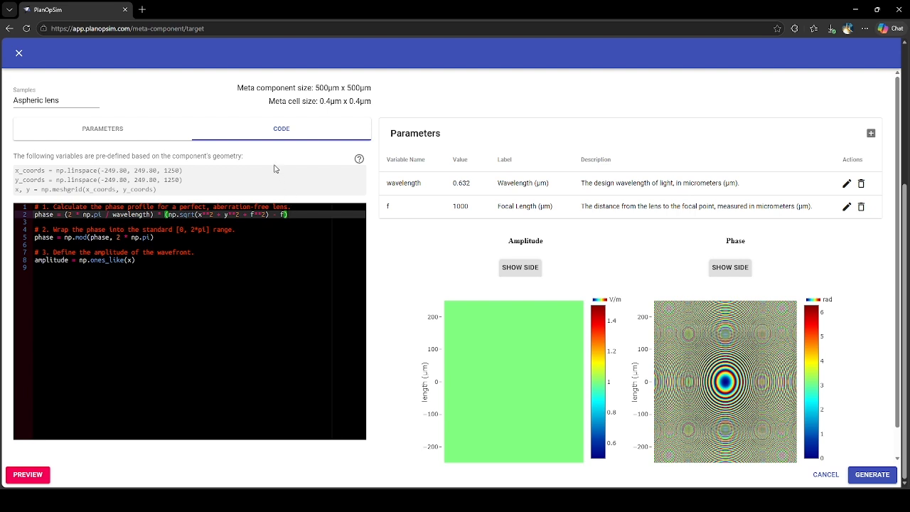
{"action": "left_click", "coordinate": [175, 259]}
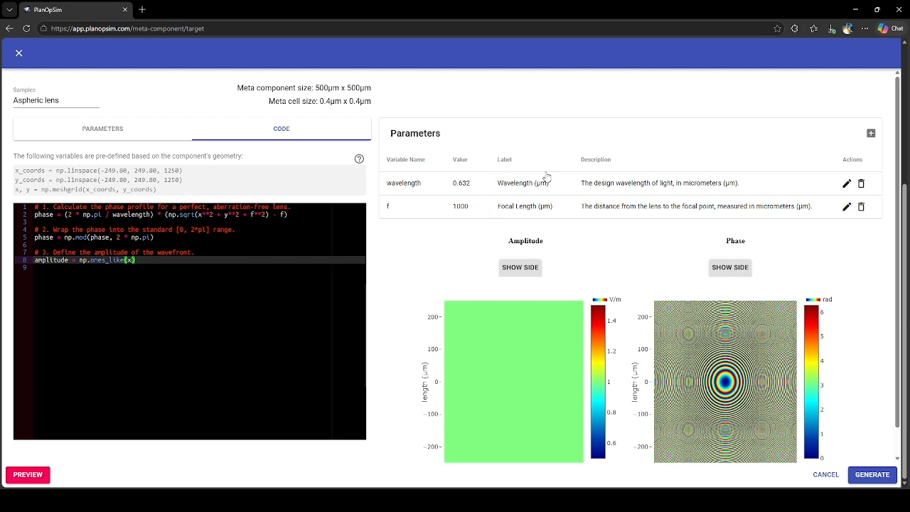
Step: Generate the aspheric lens wavefront for new_design_target and review its near-field amplitude and phase maps with the target details
{"action": "left_click", "coordinate": [872, 134]}
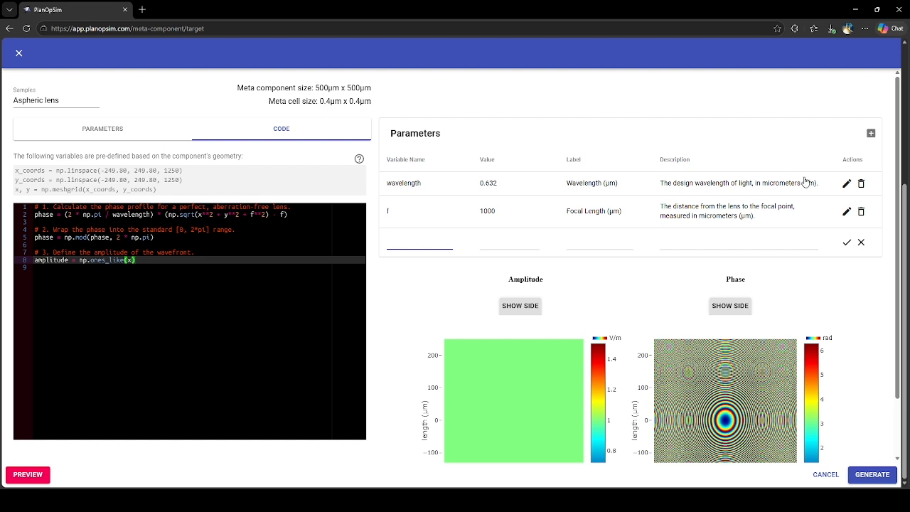
{"action": "left_click", "coordinate": [860, 245]}
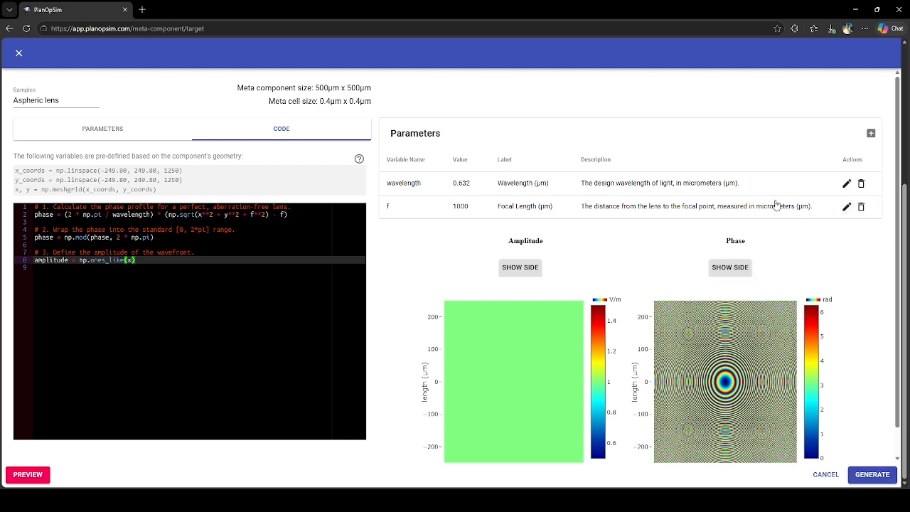
{"action": "left_click", "coordinate": [872, 475]}
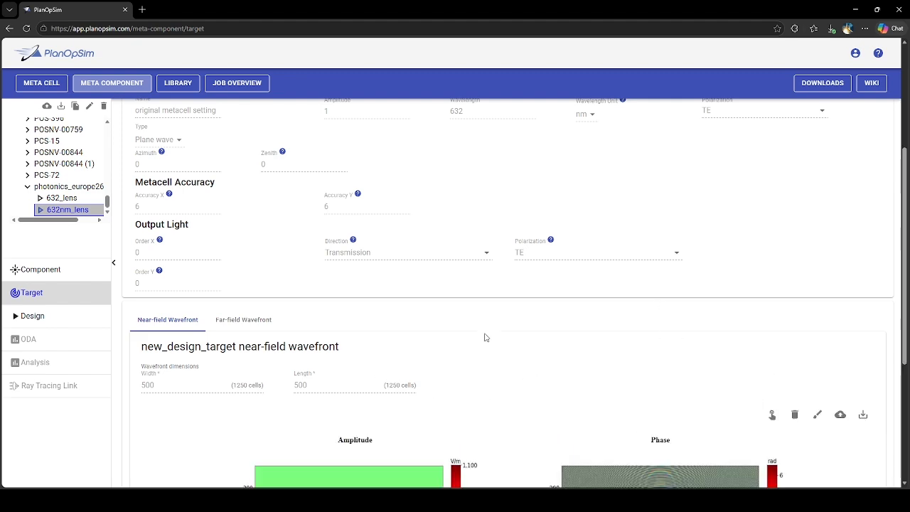
{"action": "scroll", "coordinate": [487, 331], "scroll_direction": "down", "scroll_amount": 2}
{"action": "scroll", "coordinate": [491, 326], "scroll_direction": "down", "scroll_amount": 2}
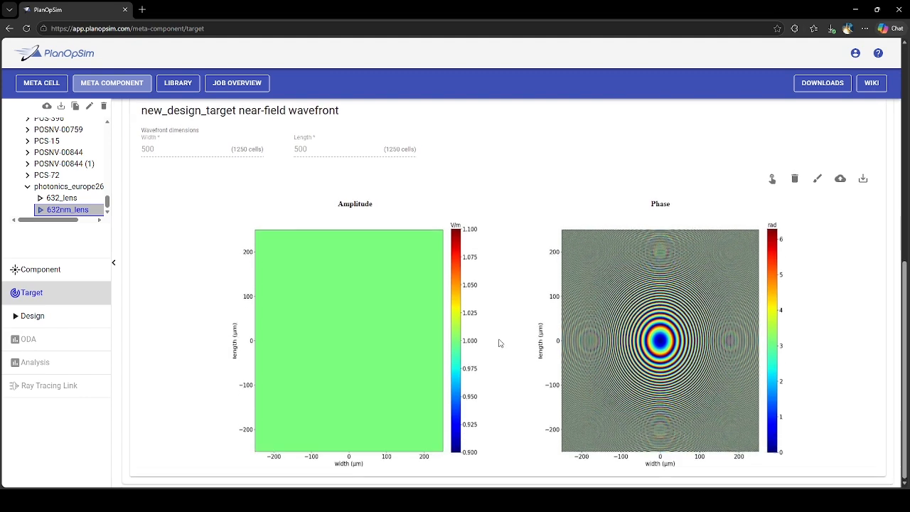
{"action": "scroll", "coordinate": [502, 315], "scroll_direction": "up", "scroll_amount": 6}
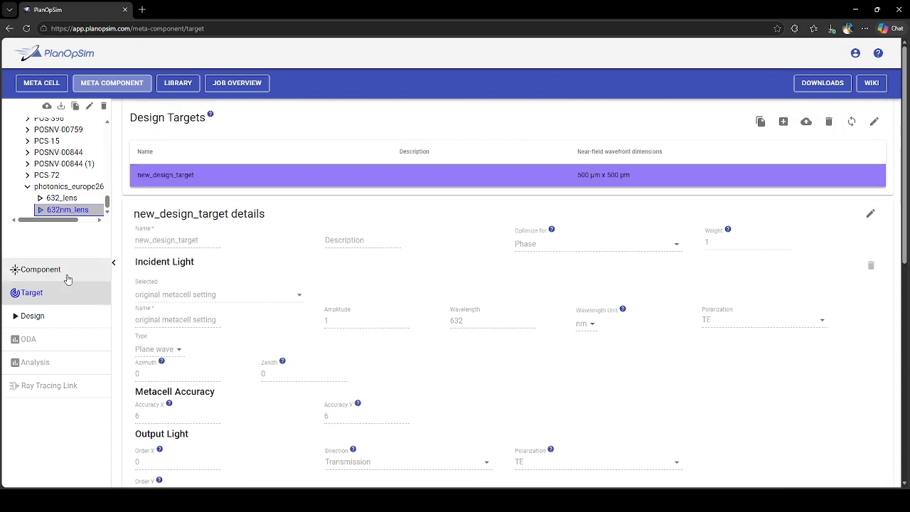
{"action": "scroll", "coordinate": [240, 256], "scroll_direction": "down", "scroll_amount": 2}
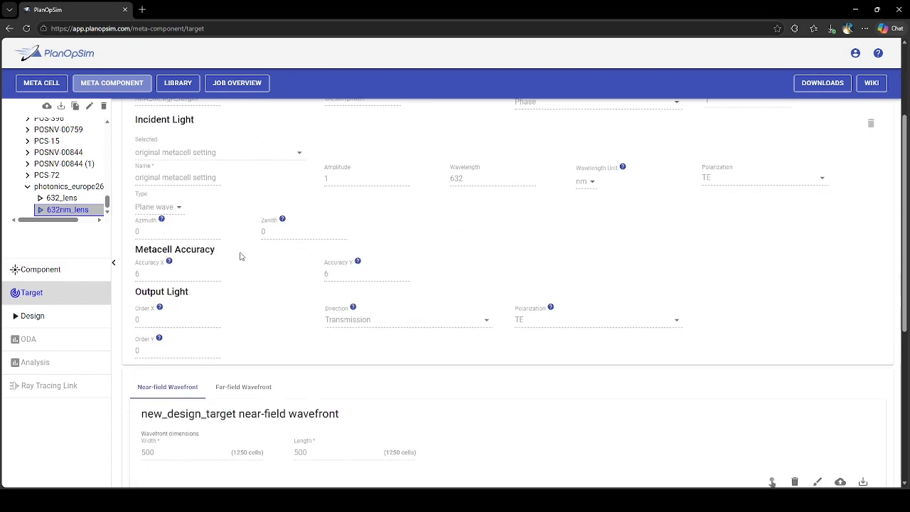
{"action": "scroll", "coordinate": [240, 256], "scroll_direction": "down", "scroll_amount": 3}
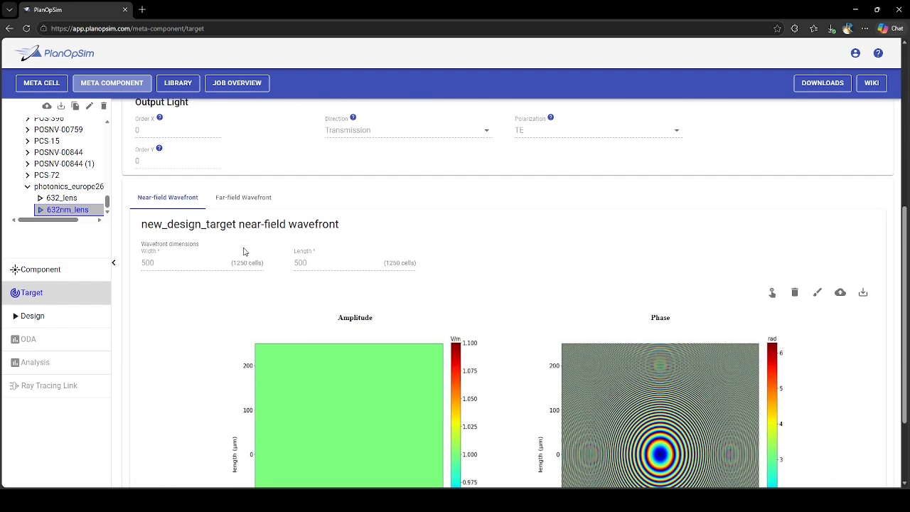
Step: Run the design of the 632nm_lens component and generate a new GDS mask with a maximum of 16 GDS points
{"action": "left_click", "coordinate": [96, 325]}
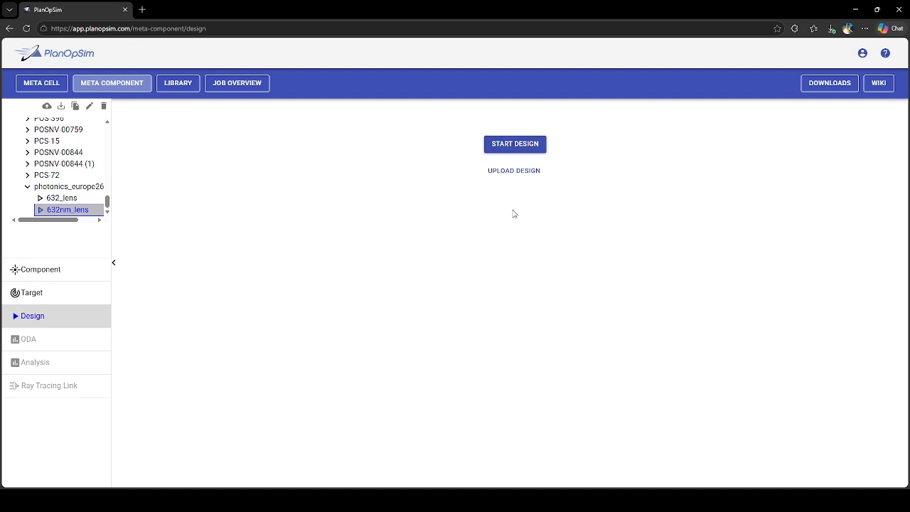
{"action": "left_click", "coordinate": [515, 144]}
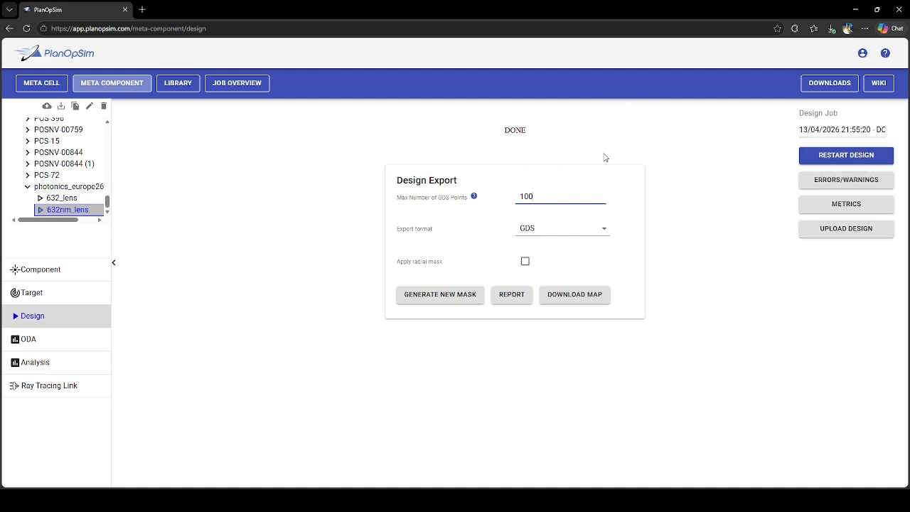
{"action": "left_click_drag", "start_coordinate": [537, 197], "coordinate": [516, 198]}
{"action": "type", "text": "16"}
{"action": "left_click", "coordinate": [592, 171]}
{"action": "left_click", "coordinate": [544, 233]}
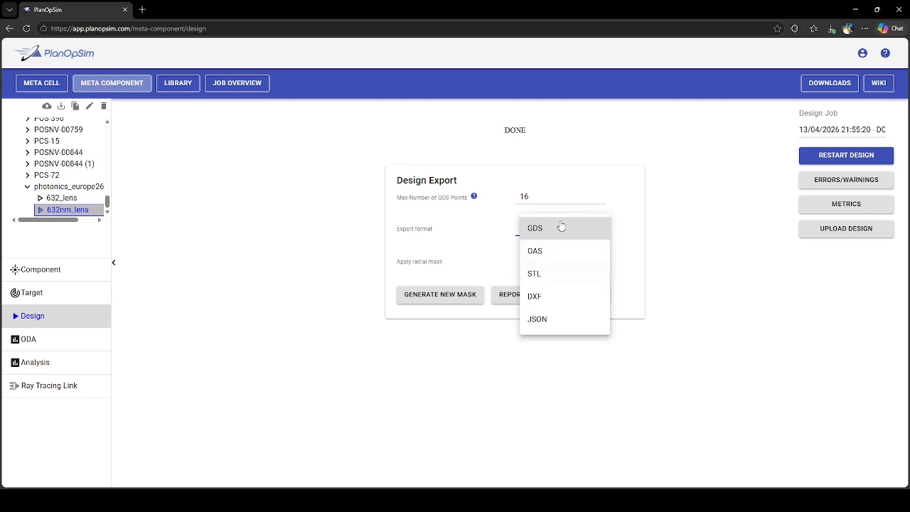
{"action": "left_click", "coordinate": [559, 227]}
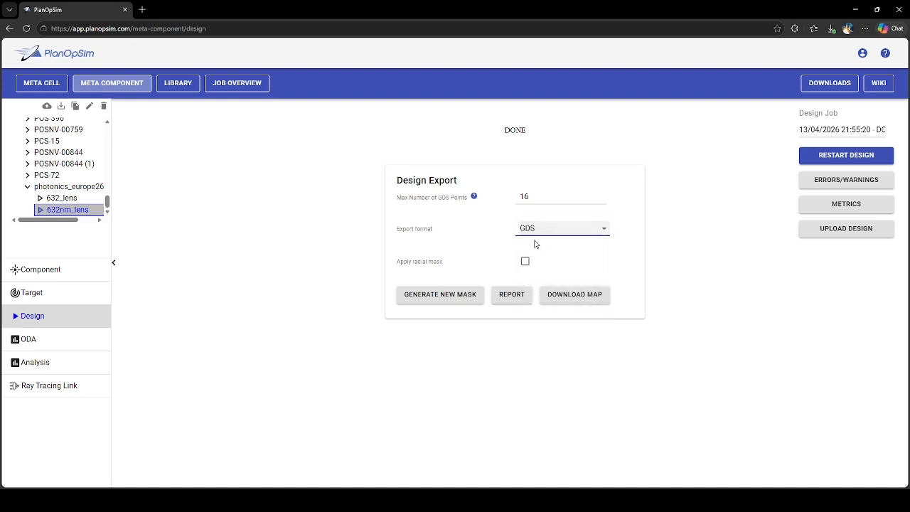
{"action": "left_click", "coordinate": [469, 294]}
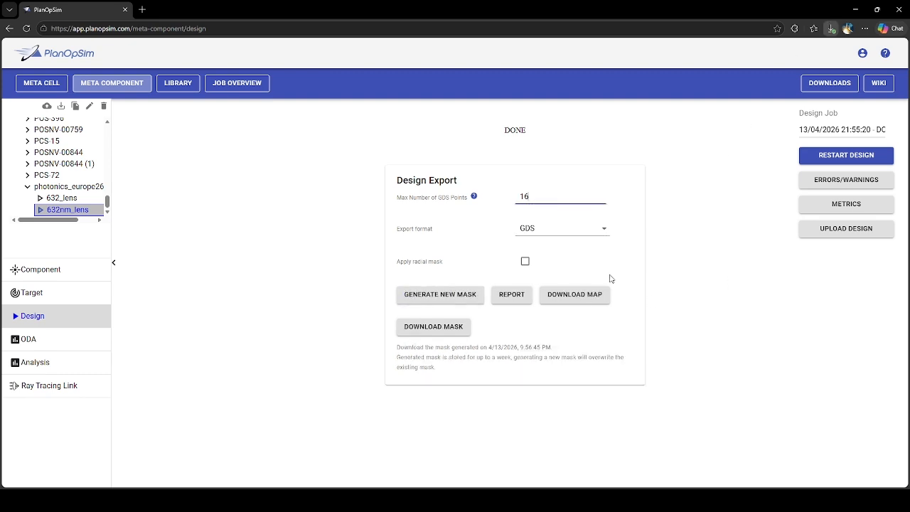
Step: Check the component's dimensions and selected meta cells, and return to the design export settings
{"action": "left_click", "coordinate": [706, 90]}
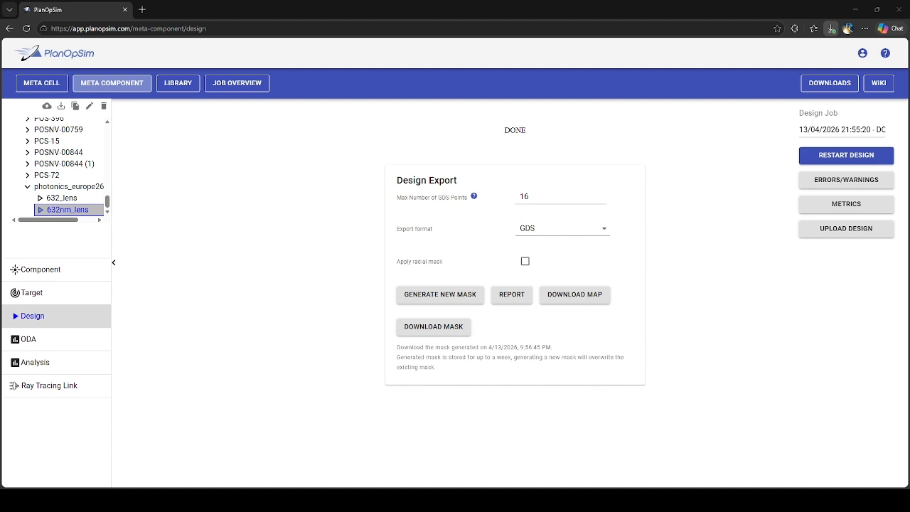
{"action": "left_click", "coordinate": [56, 275]}
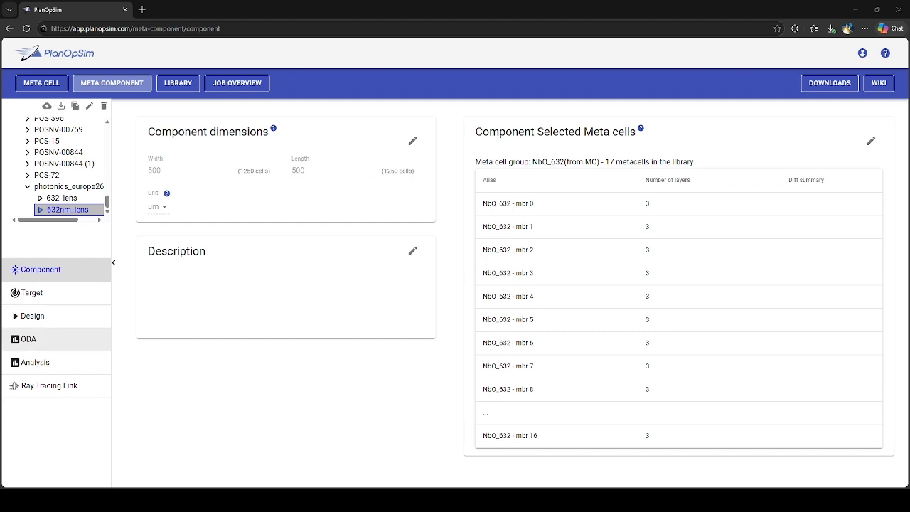
{"action": "left_click", "coordinate": [80, 317]}
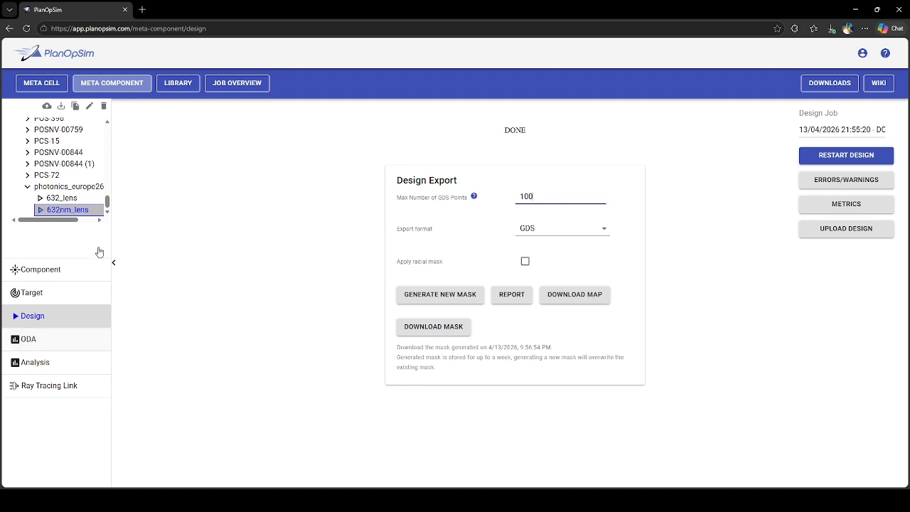
Step: Set the analysis near-field wavefront window to width 10 µm and height 10 µm, with its centre X position at 100 µm
{"action": "left_click", "coordinate": [57, 363]}
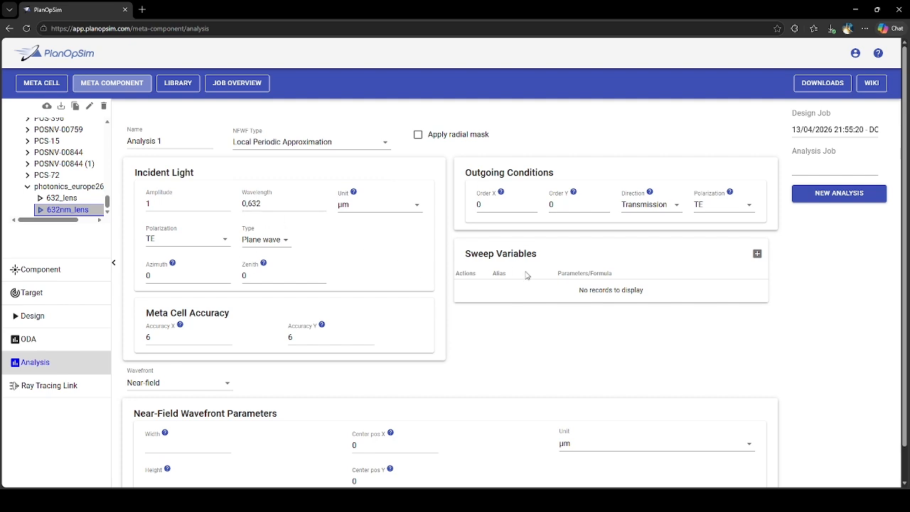
{"action": "scroll", "coordinate": [525, 274], "scroll_direction": "down", "scroll_amount": 1}
{"action": "scroll", "coordinate": [505, 268], "scroll_direction": "up", "scroll_amount": 1}
{"action": "scroll", "coordinate": [274, 295], "scroll_direction": "down", "scroll_amount": 1}
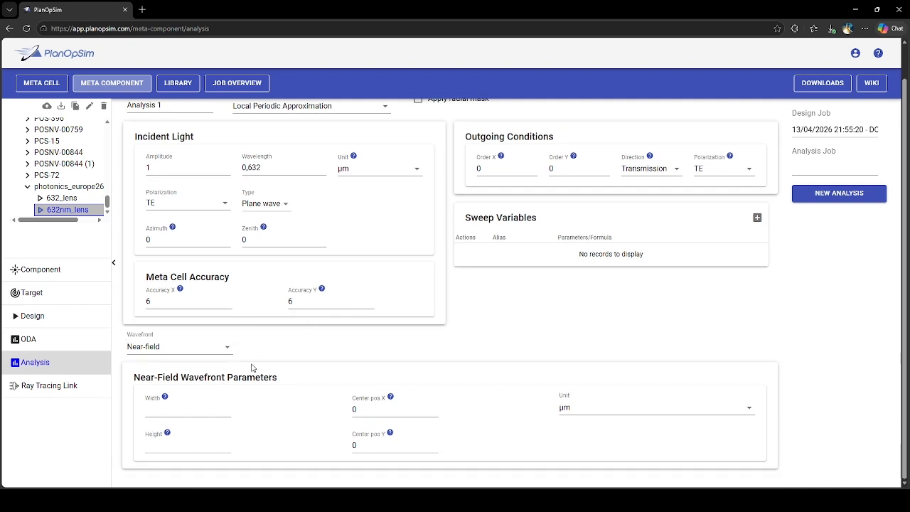
{"action": "left_click", "coordinate": [354, 409]}
{"action": "type", "text": "100"}
{"action": "left_click", "coordinate": [195, 412]}
{"action": "type", "text": "10"}
{"action": "left_click", "coordinate": [178, 441]}
{"action": "type", "text": "10"}
{"action": "scroll", "coordinate": [19, 199], "scroll_direction": "up", "scroll_amount": 6}
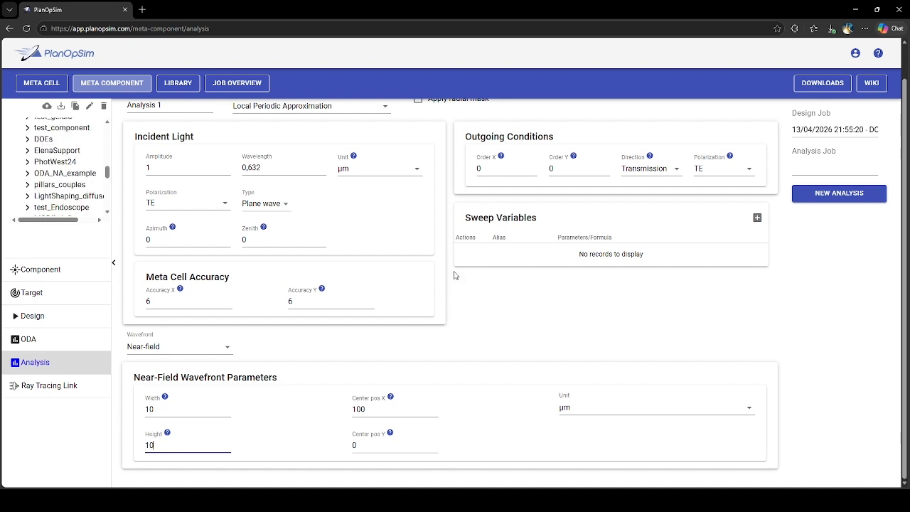
{"action": "left_click", "coordinate": [563, 332]}
{"action": "scroll", "coordinate": [497, 284], "scroll_direction": "up", "scroll_amount": 2}
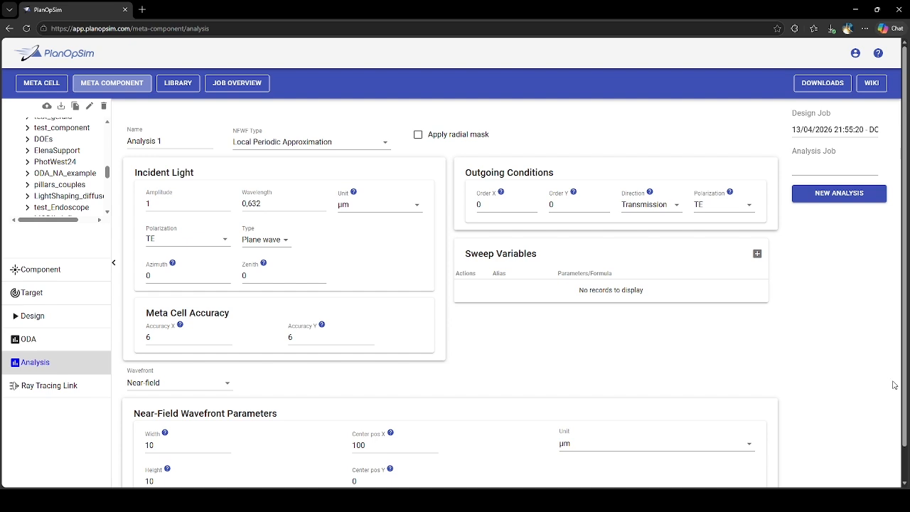
Step: Change the analysis NFWF type to Local Field Approximation
{"action": "left_click", "coordinate": [349, 174]}
{"action": "left_click", "coordinate": [323, 139]}
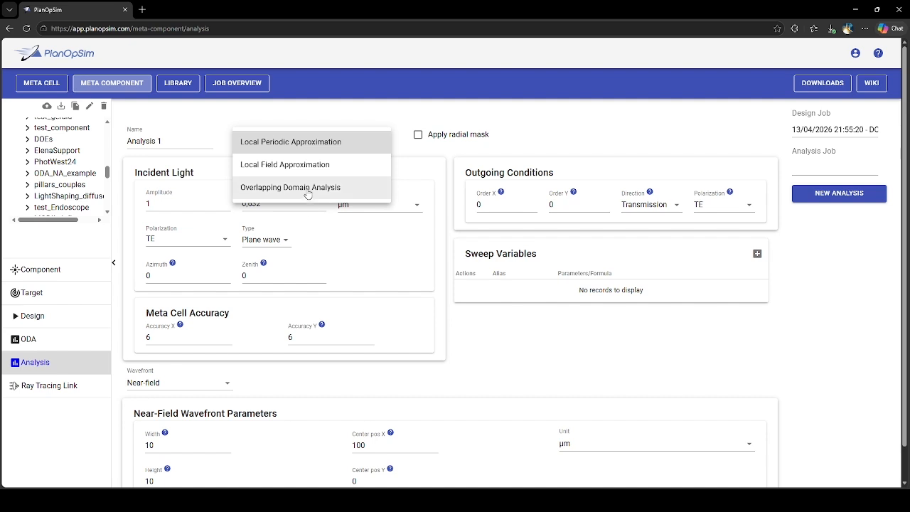
{"action": "left_click", "coordinate": [271, 168]}
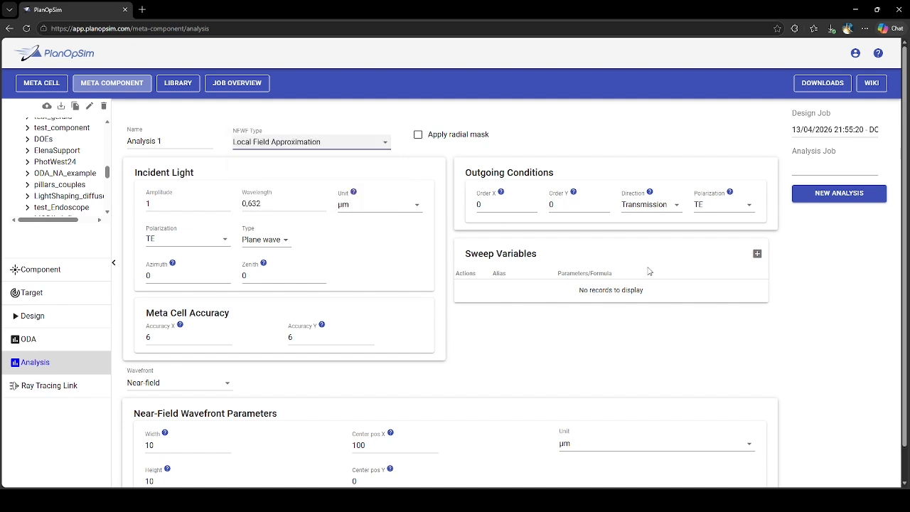
{"action": "scroll", "coordinate": [694, 280], "scroll_direction": "down", "scroll_amount": 1}
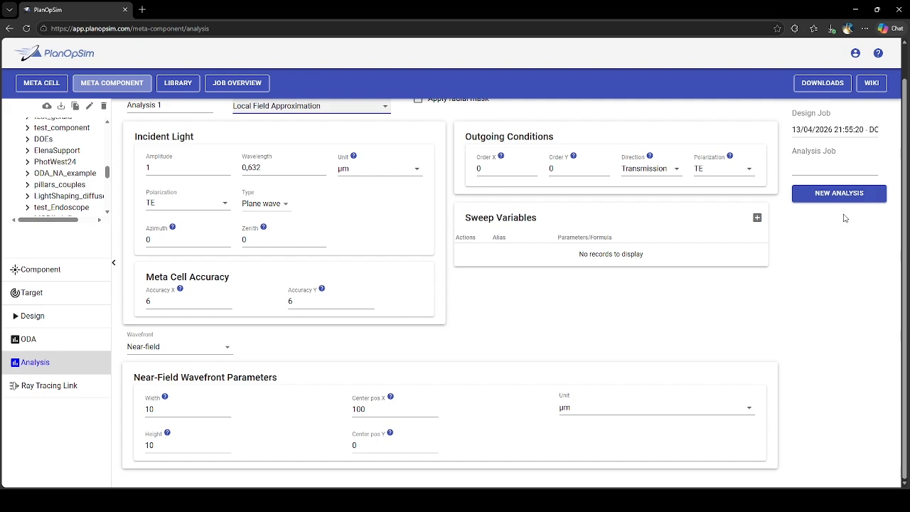
{"action": "left_click", "coordinate": [820, 194]}
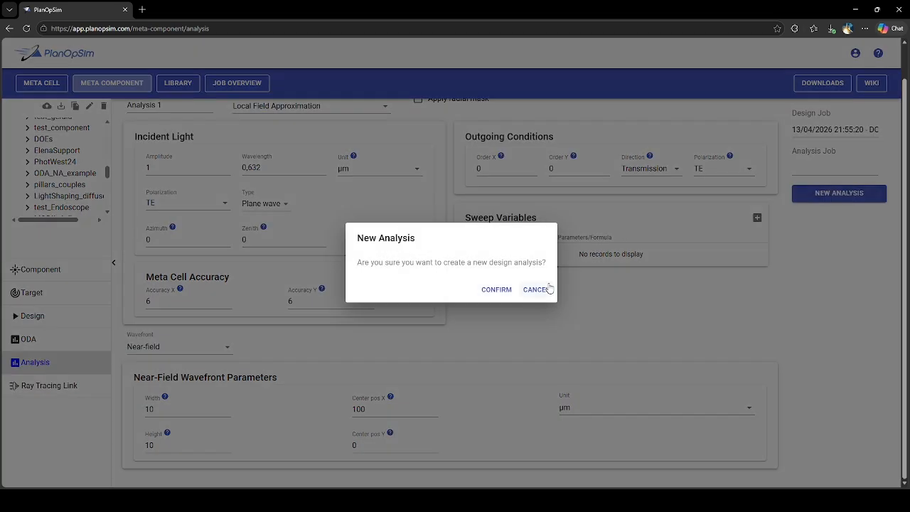
{"action": "left_click", "coordinate": [537, 290]}
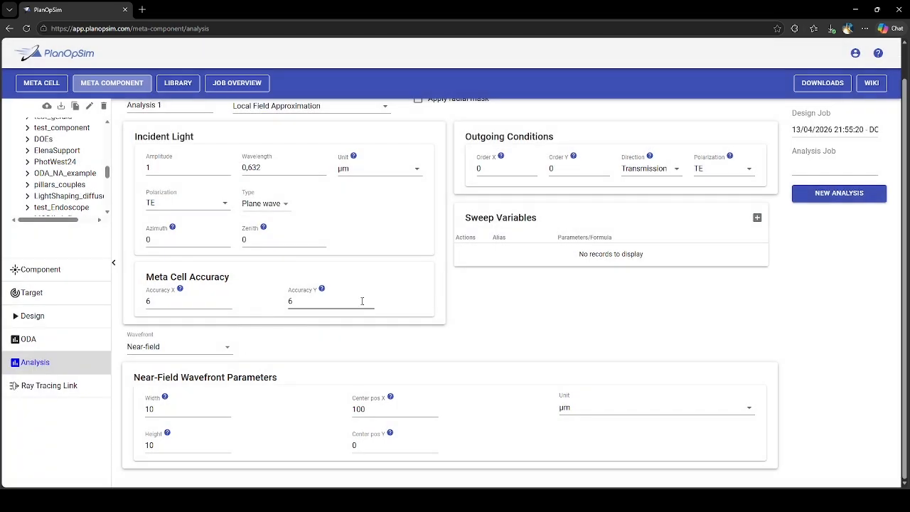
Step: Name the analysis near_field and run it as a new design analysis
{"action": "scroll", "coordinate": [208, 179], "scroll_direction": "up", "scroll_amount": 1}
{"action": "left_click_drag", "start_coordinate": [182, 142], "coordinate": [71, 140]}
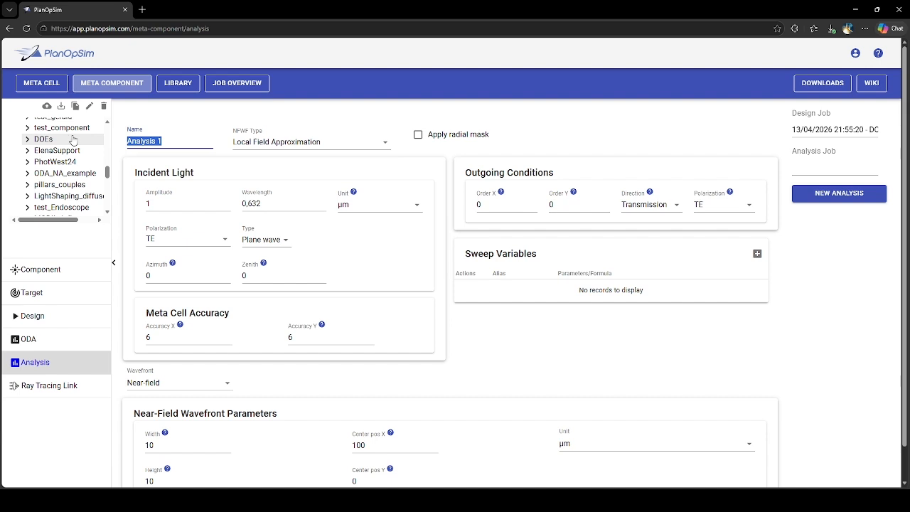
{"action": "type", "text": "near_fo"}
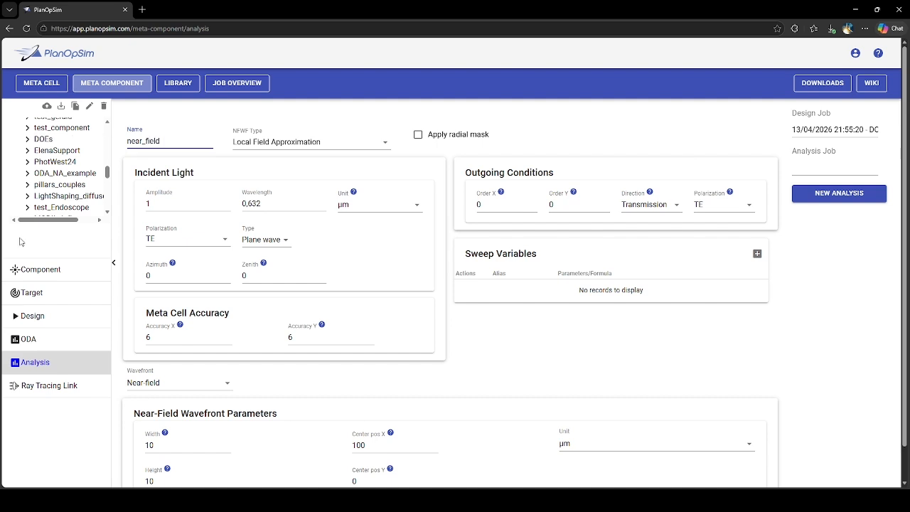
{"action": "left_click", "coordinate": [608, 104]}
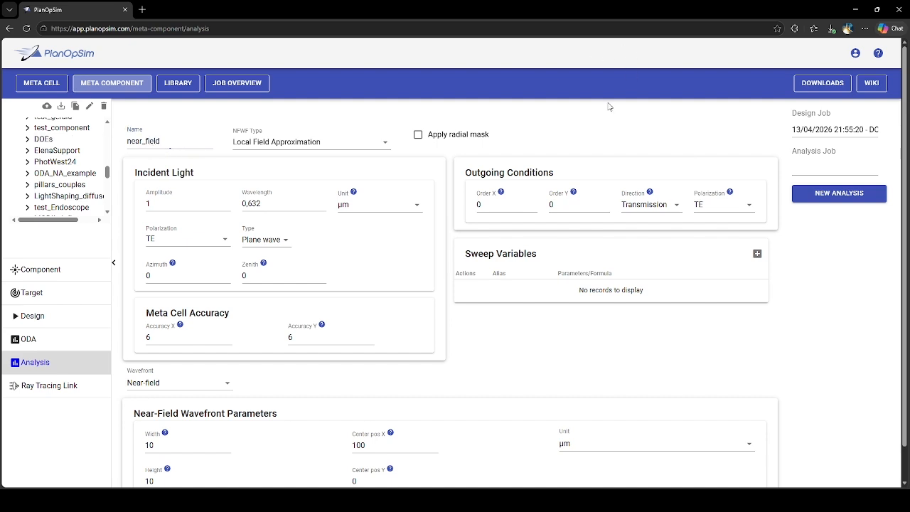
{"action": "left_click", "coordinate": [839, 196]}
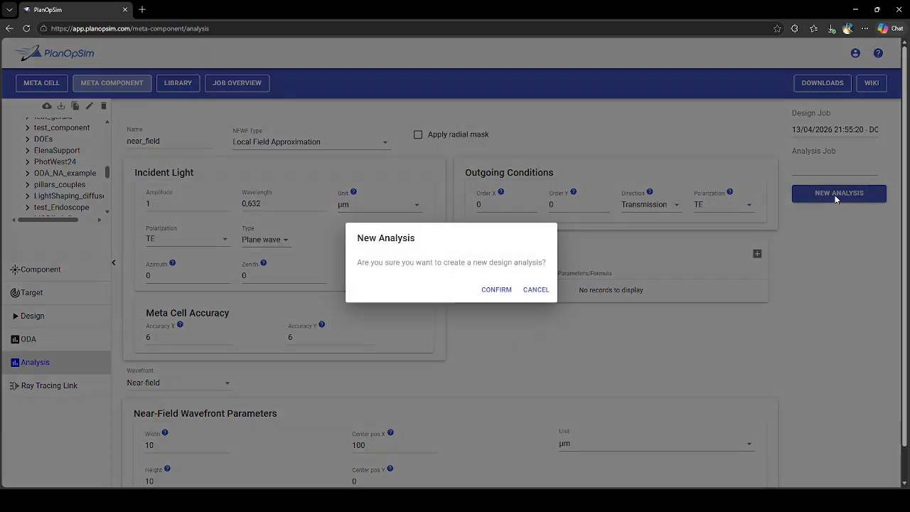
{"action": "left_click", "coordinate": [494, 290]}
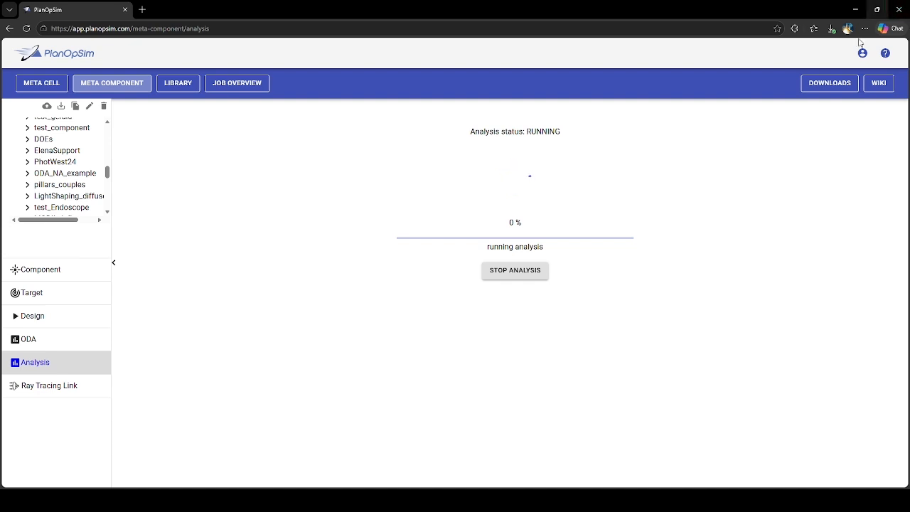
Step: Download the Python SDK from the downloads page and return to the meta component workspace
{"action": "left_click", "coordinate": [836, 91]}
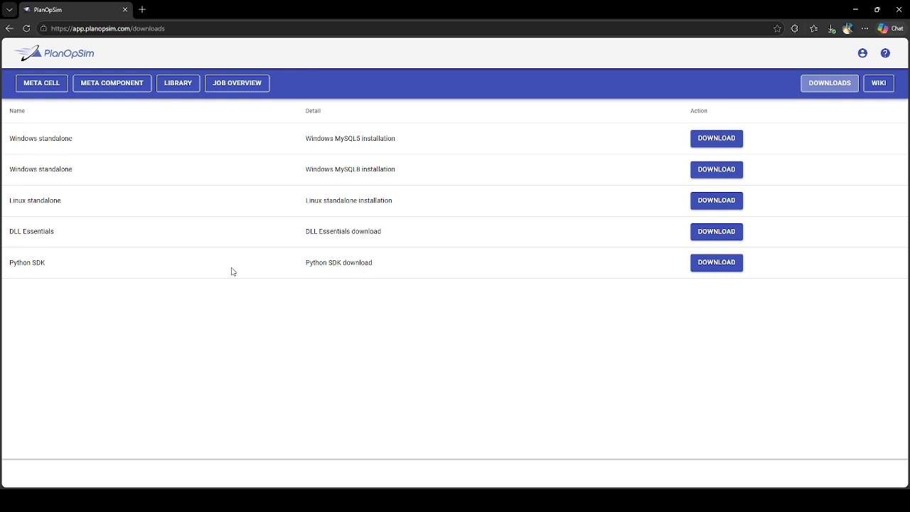
{"action": "left_click", "coordinate": [729, 268]}
{"action": "left_click", "coordinate": [133, 84]}
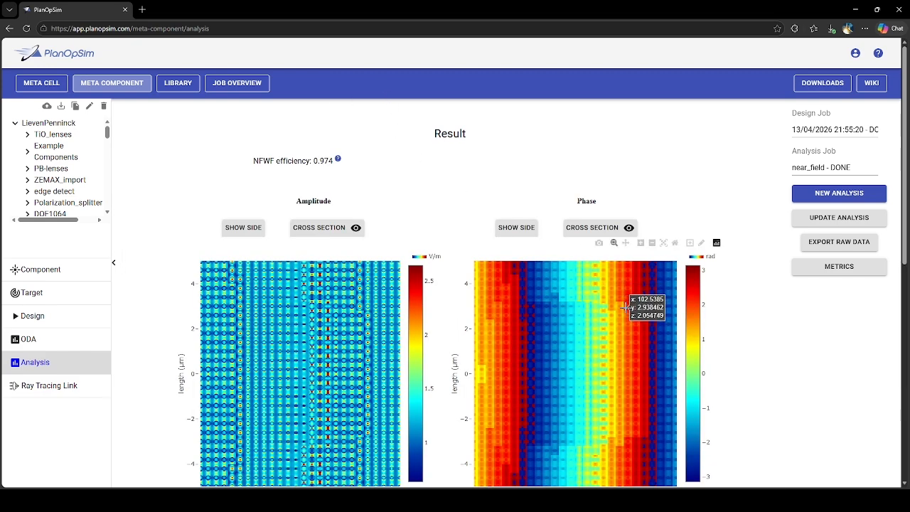
Step: Examine the near_field analysis result, covering the NFWF efficiency, the amplitude and phase maps and the analysis settings
{"action": "scroll", "coordinate": [660, 264], "scroll_direction": "down", "scroll_amount": 1}
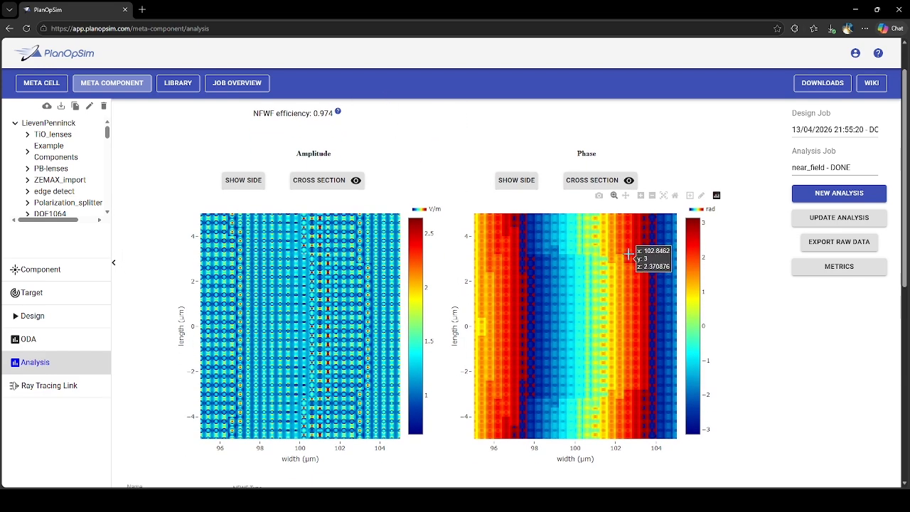
{"action": "scroll", "coordinate": [434, 193], "scroll_direction": "up", "scroll_amount": 1}
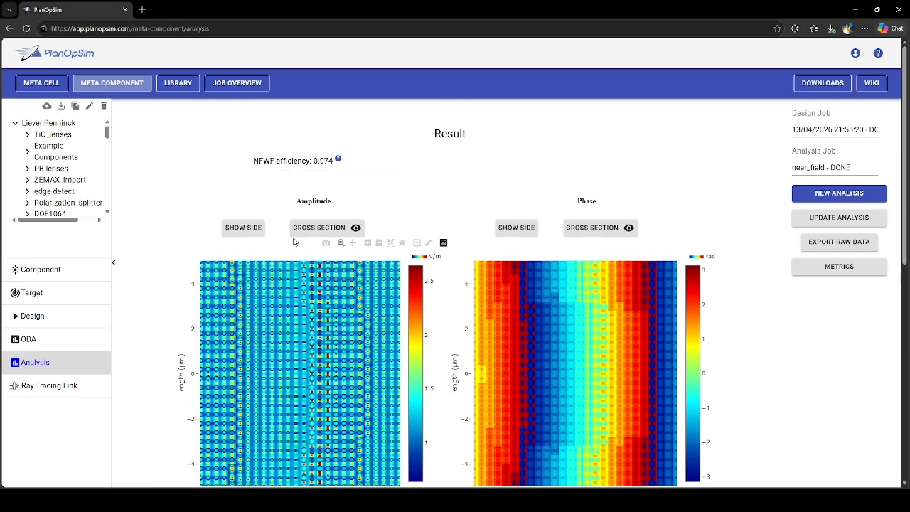
{"action": "scroll", "coordinate": [314, 285], "scroll_direction": "down", "scroll_amount": 3}
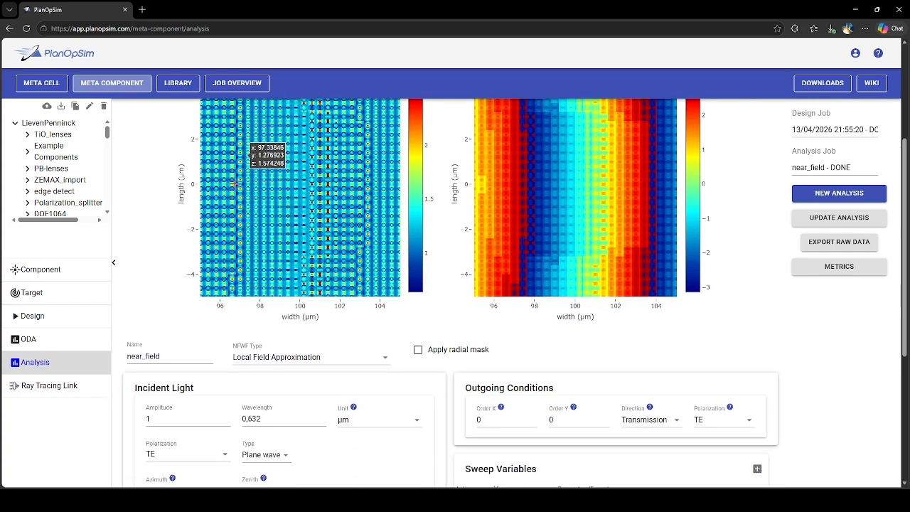
{"action": "scroll", "coordinate": [220, 273], "scroll_direction": "up", "scroll_amount": 3}
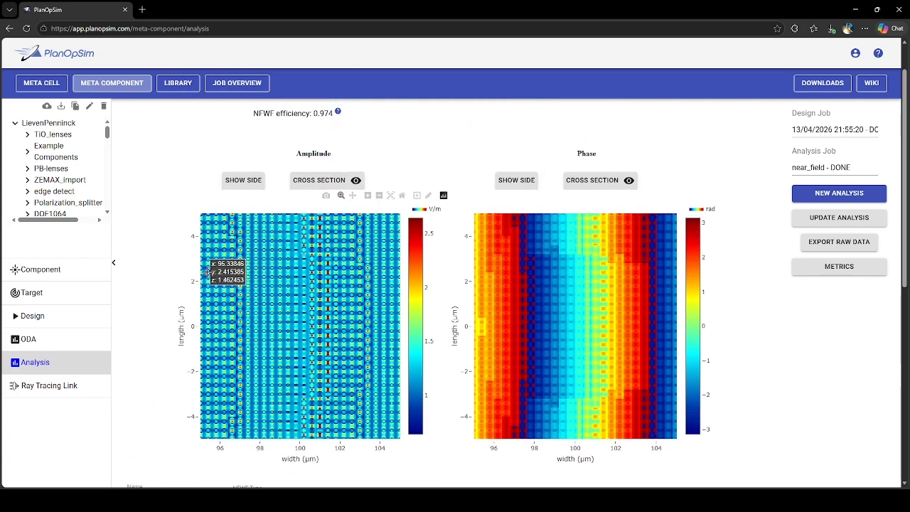
Step: Zoom the near-field amplitude and phase maps into a narrower band of lengths around the centre and review the analysis settings
{"action": "left_click_drag", "start_coordinate": [207, 272], "coordinate": [400, 344]}
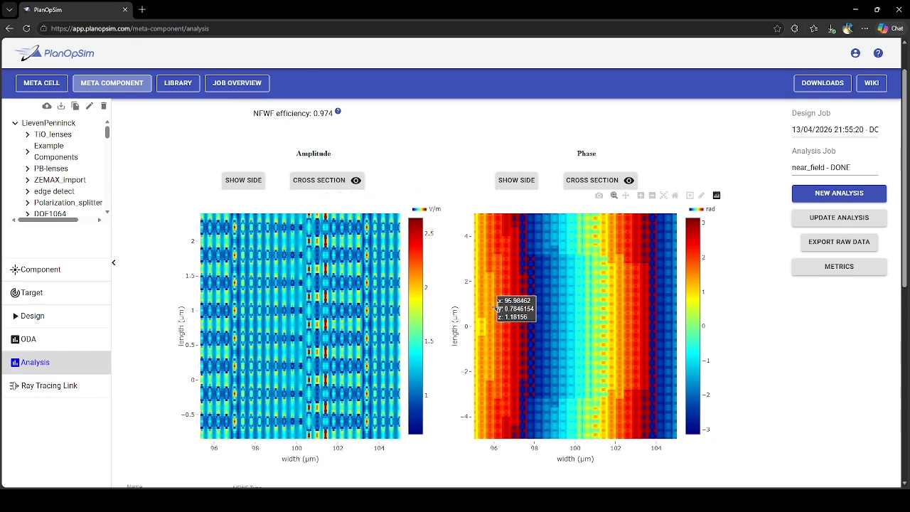
{"action": "left_click_drag", "start_coordinate": [489, 299], "coordinate": [681, 354]}
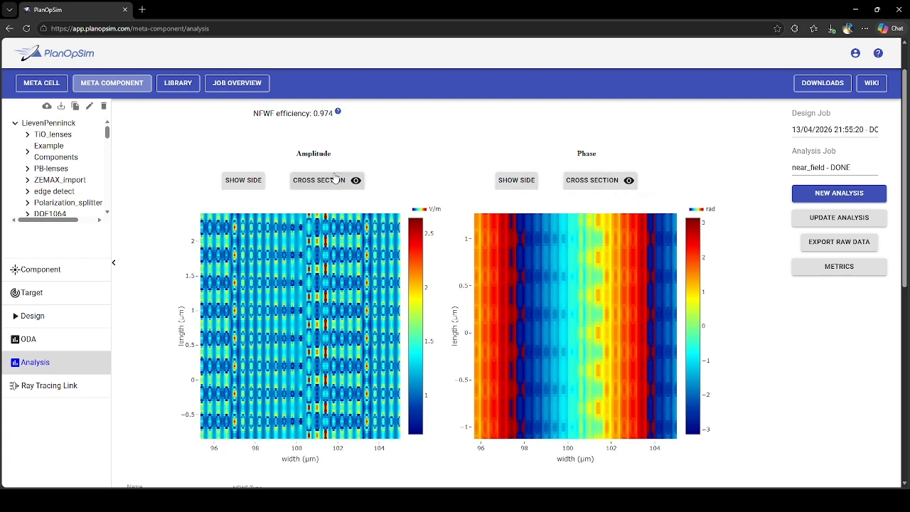
{"action": "scroll", "coordinate": [375, 213], "scroll_direction": "down", "scroll_amount": 5}
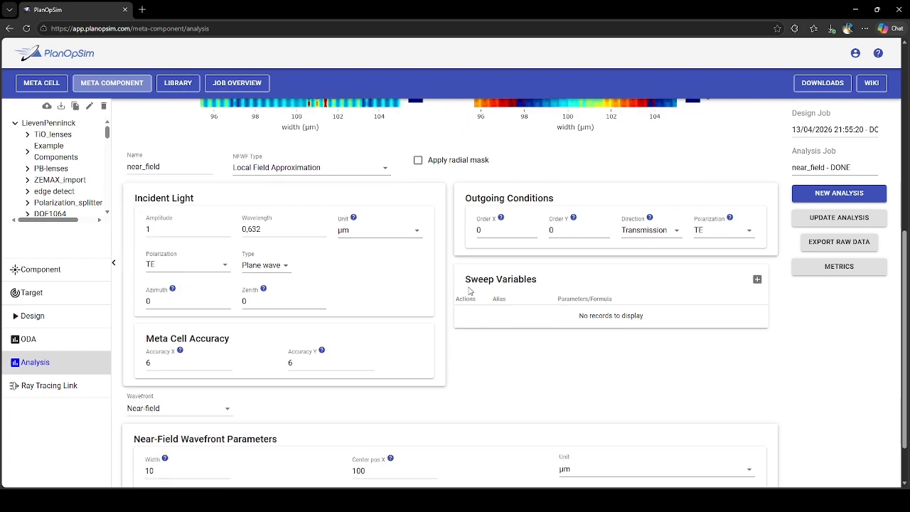
{"action": "scroll", "coordinate": [427, 256], "scroll_direction": "up", "scroll_amount": 4}
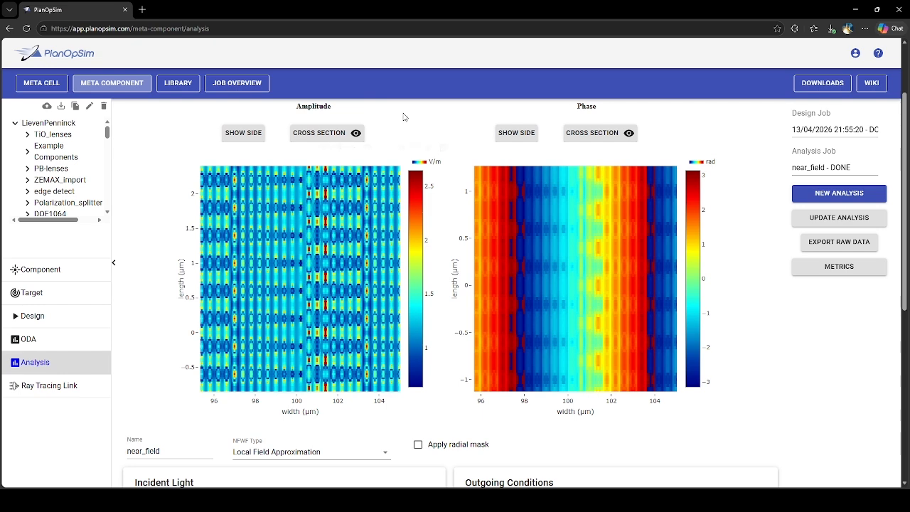
Step: Change the analysis wavefront from near-field to Far-field
{"action": "scroll", "coordinate": [207, 369], "scroll_direction": "down", "scroll_amount": 3}
{"action": "scroll", "coordinate": [206, 369], "scroll_direction": "down", "scroll_amount": 2}
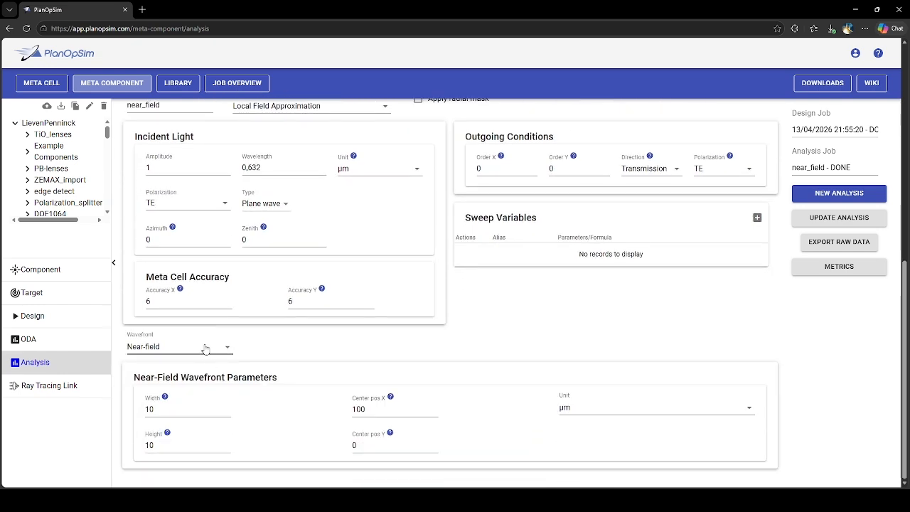
{"action": "left_click", "coordinate": [205, 346]}
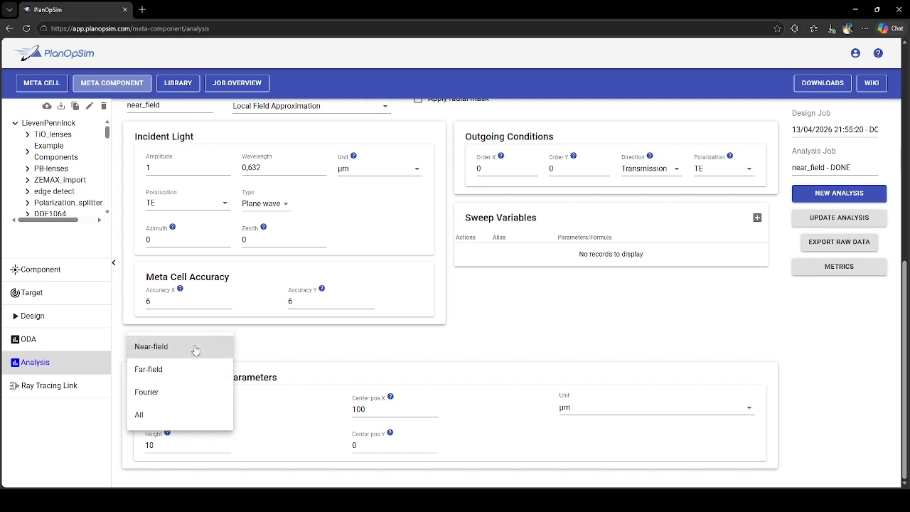
{"action": "left_click", "coordinate": [178, 371]}
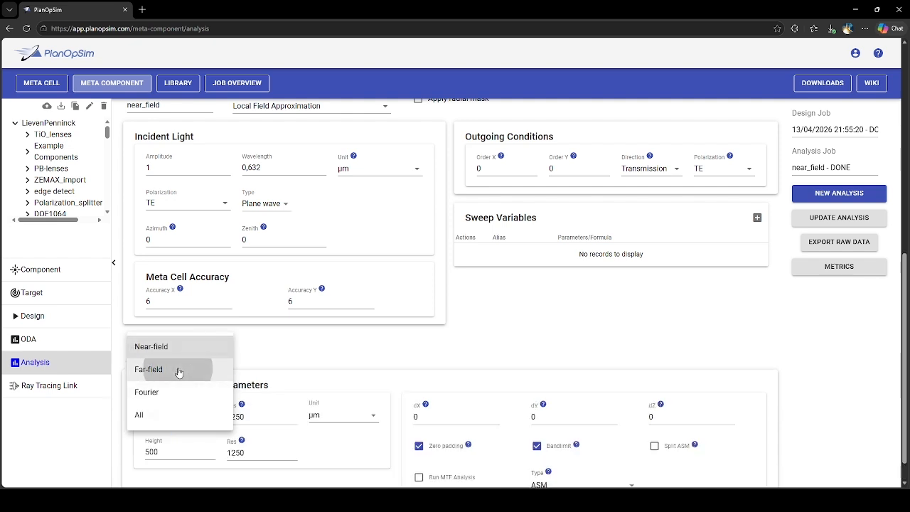
Step: Set the far-field propagation distance dZ to 1000, disable zero padding and enable the MTF analysis
{"action": "scroll", "coordinate": [559, 377], "scroll_direction": "down", "scroll_amount": 1}
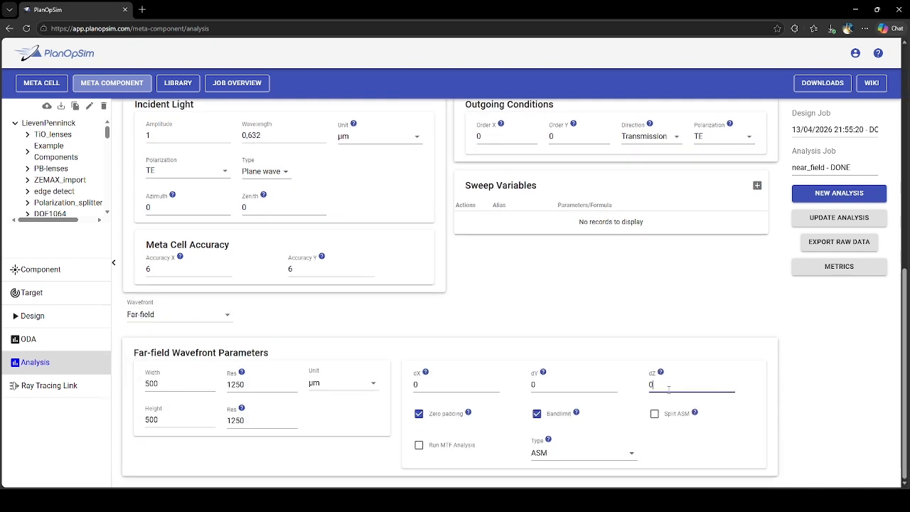
{"action": "left_click_drag", "start_coordinate": [674, 383], "coordinate": [622, 384]}
{"action": "left_click", "coordinate": [419, 414]}
{"action": "left_click", "coordinate": [419, 446]}
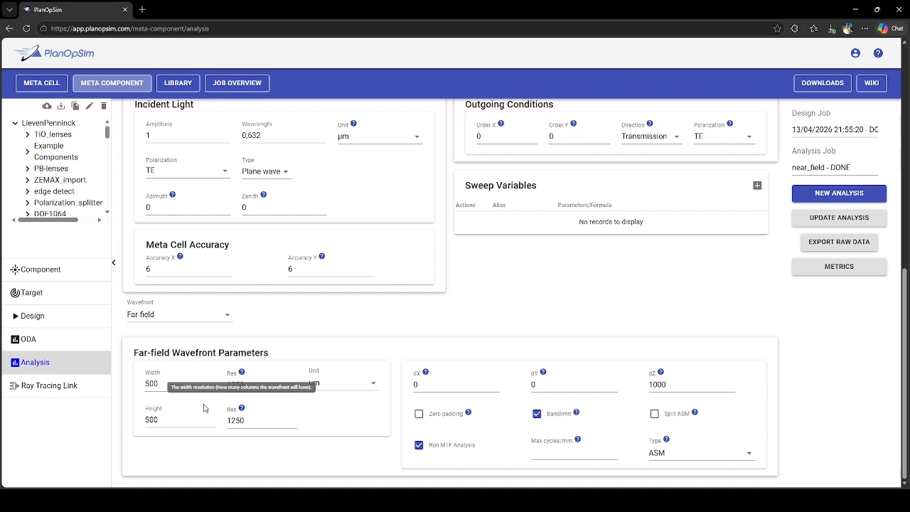
Step: Set the far-field wavefront's width and height to 15 µm
{"action": "left_click_drag", "start_coordinate": [172, 381], "coordinate": [137, 386]}
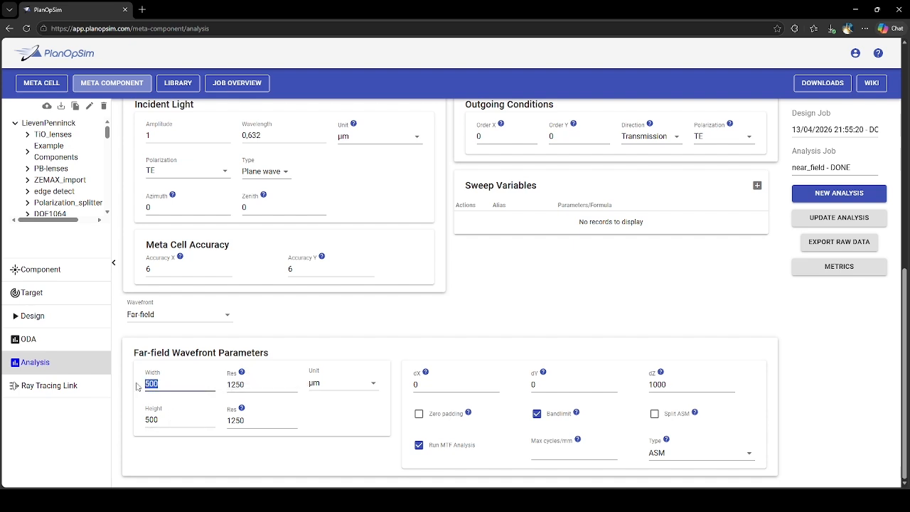
{"action": "type", "text": "15"}
{"action": "key", "text": "Tab"}
{"action": "key", "text": "Tab"}
{"action": "key", "text": "Tab"}
{"action": "type", "text": "15"}
{"action": "key", "text": "Tab"}
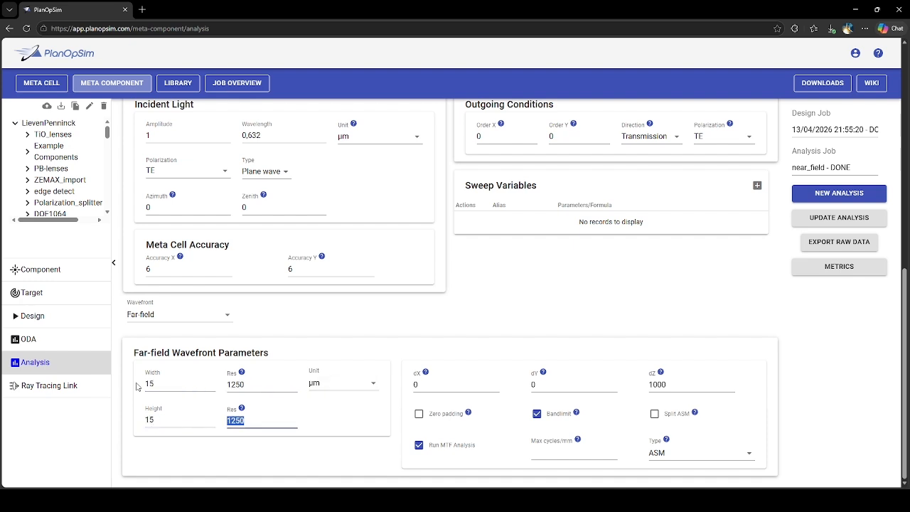
Step: Set both far-field resolutions to 100 and select ASM as the propagation type
{"action": "type", "text": "1"}
{"action": "key", "text": "shift+Tab"}
{"action": "key", "text": "shift+Tab"}
{"action": "key", "text": "shift+Tab"}
{"action": "type", "text": "1"}
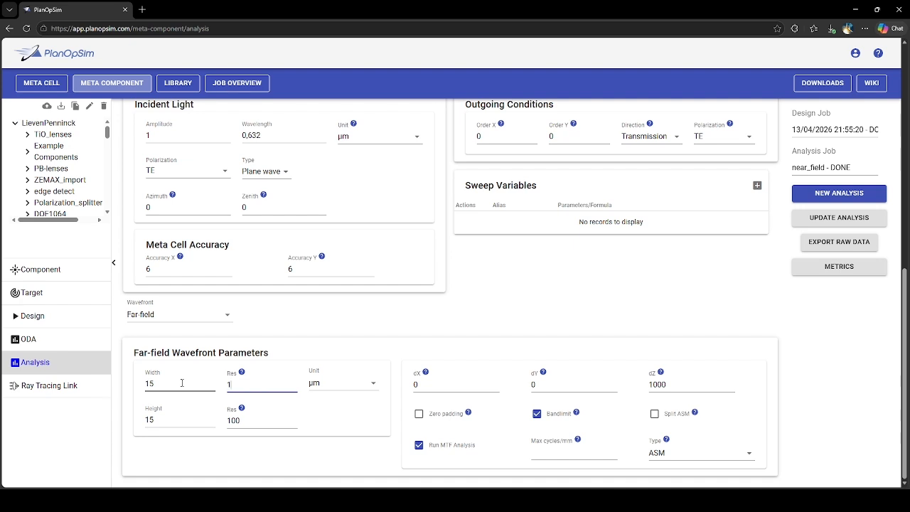
{"action": "left_click", "coordinate": [690, 455]}
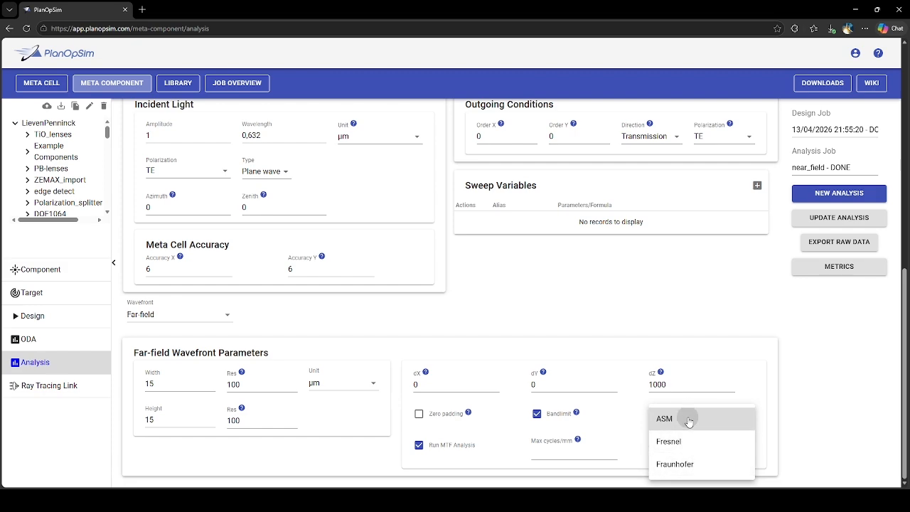
{"action": "left_click", "coordinate": [689, 421]}
Step: Name the analysis focal_spot and run it as a new analysis
{"action": "scroll", "coordinate": [696, 421], "scroll_direction": "up", "scroll_amount": 5}
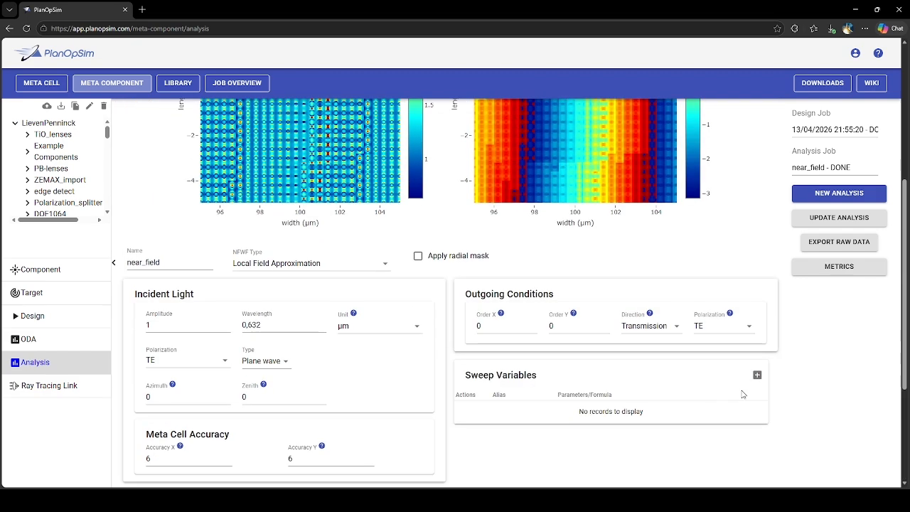
{"action": "scroll", "coordinate": [197, 397], "scroll_direction": "down", "scroll_amount": 3}
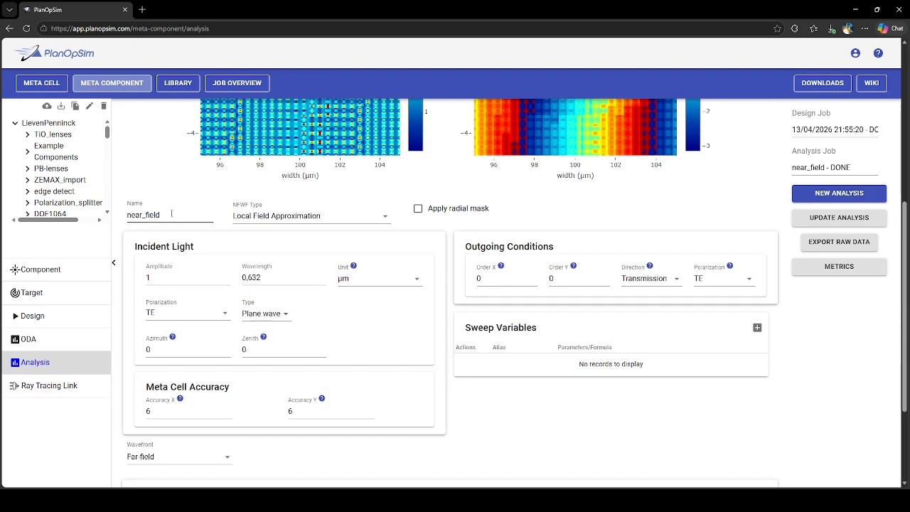
{"action": "left_click_drag", "start_coordinate": [172, 215], "coordinate": [55, 217]}
{"action": "type", "text": "focal_spots"}
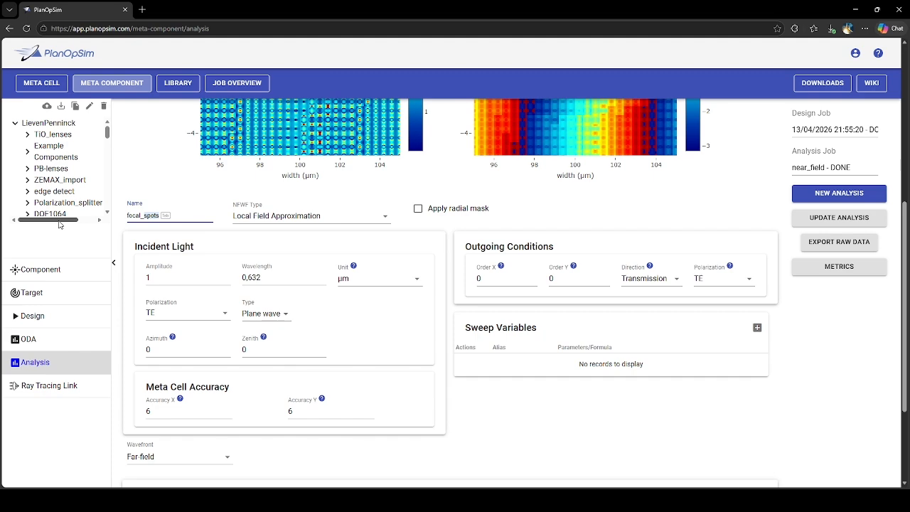
{"action": "key", "text": "BackSpace"}
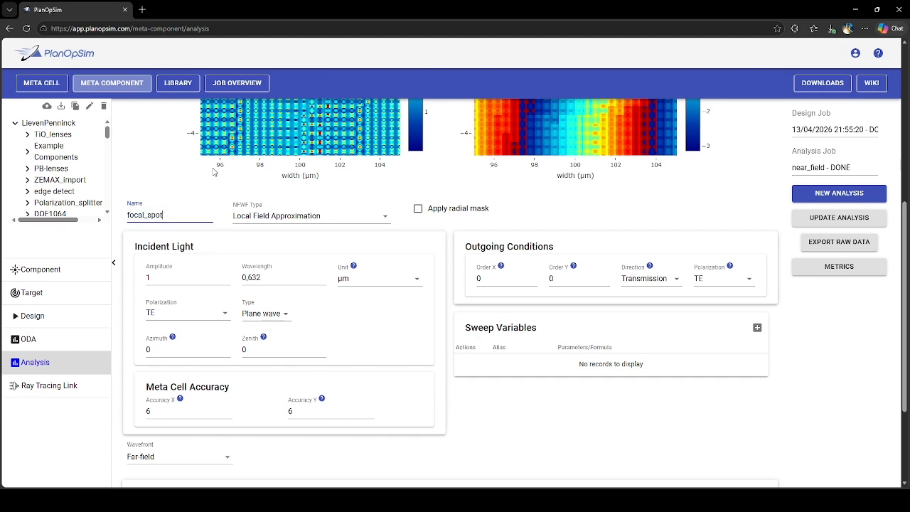
{"action": "left_click", "coordinate": [862, 190]}
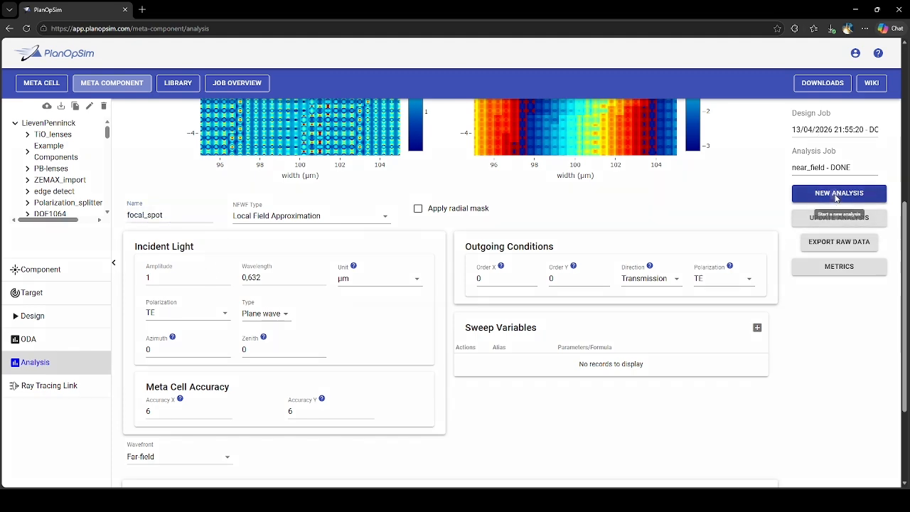
{"action": "left_click", "coordinate": [506, 289]}
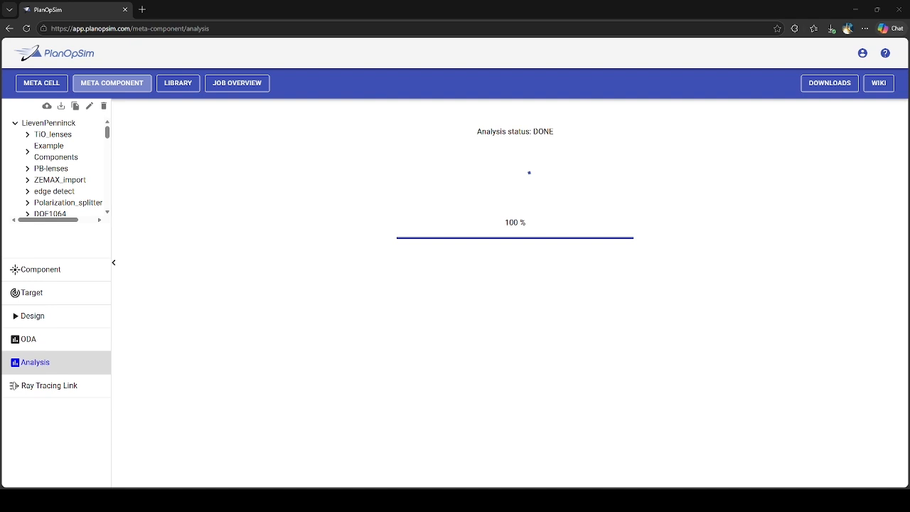
{"action": "left_click", "coordinate": [847, 15]}
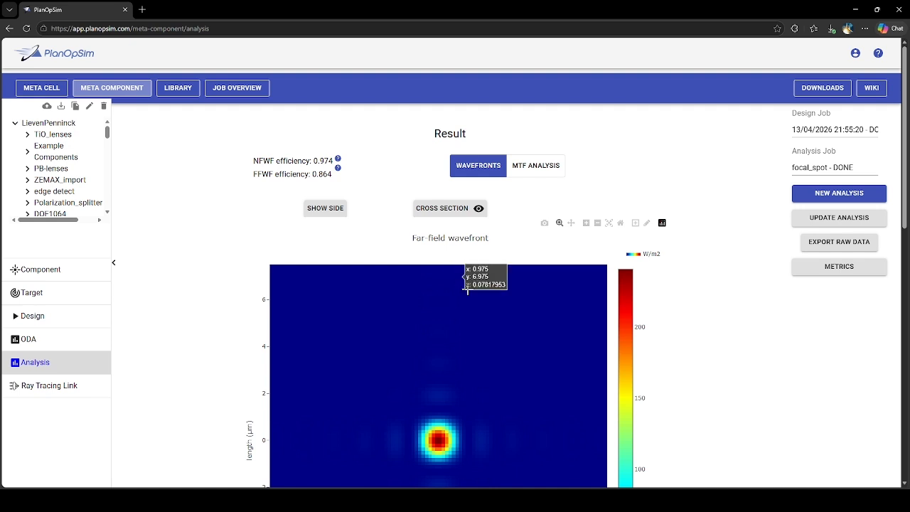
Step: Examine the focal_spot result, covering the far-field intensity map with its colour scale and the wavefront efficiencies
{"action": "scroll", "coordinate": [498, 270], "scroll_direction": "down", "scroll_amount": 2}
{"action": "scroll", "coordinate": [498, 309], "scroll_direction": "down", "scroll_amount": 2}
{"action": "scroll", "coordinate": [504, 365], "scroll_direction": "up", "scroll_amount": 4}
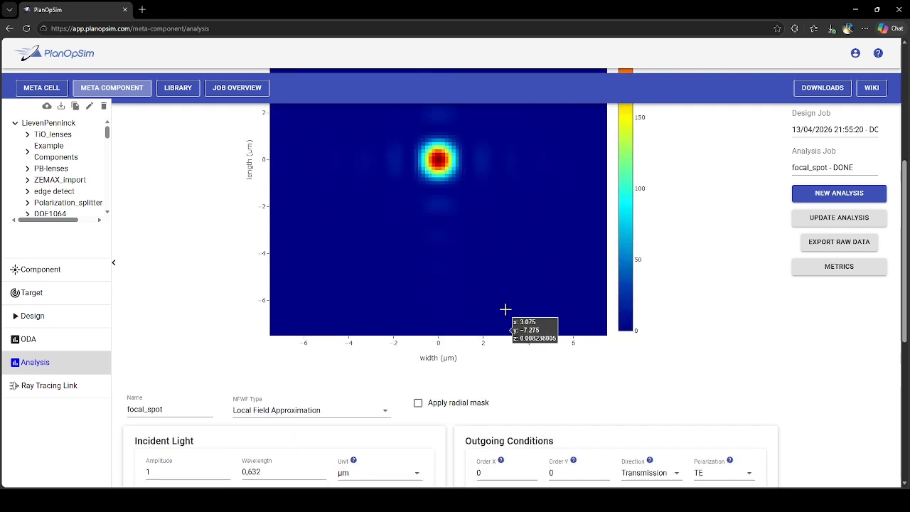
{"action": "scroll", "coordinate": [534, 243], "scroll_direction": "down", "scroll_amount": 1}
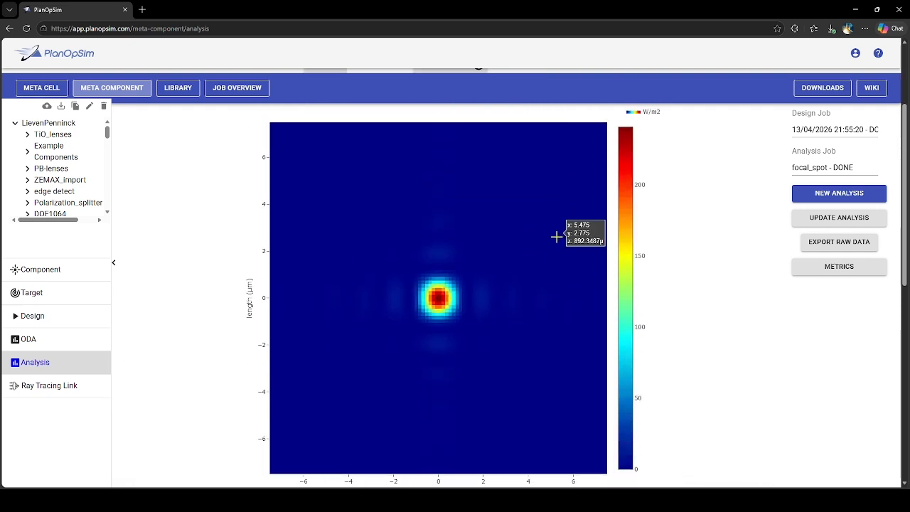
{"action": "scroll", "coordinate": [519, 251], "scroll_direction": "up", "scroll_amount": 2}
{"action": "scroll", "coordinate": [503, 320], "scroll_direction": "down", "scroll_amount": 3}
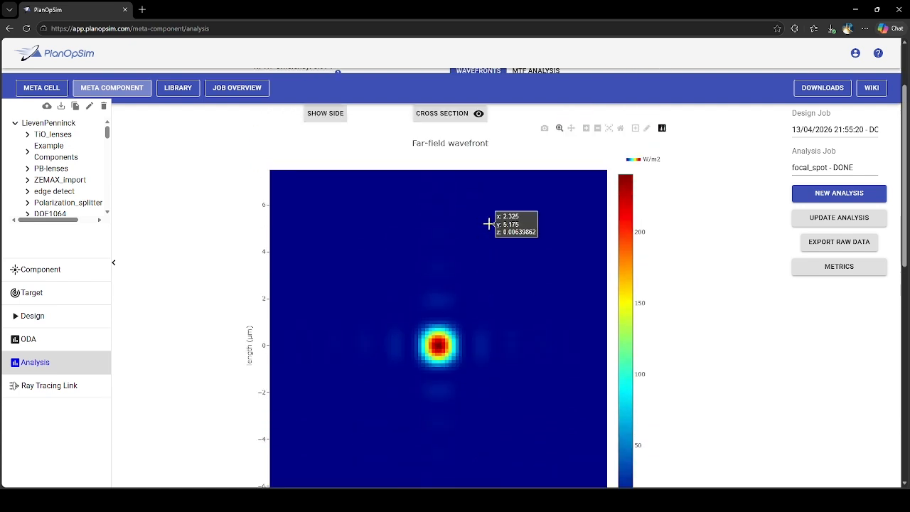
{"action": "scroll", "coordinate": [488, 223], "scroll_direction": "up", "scroll_amount": 1}
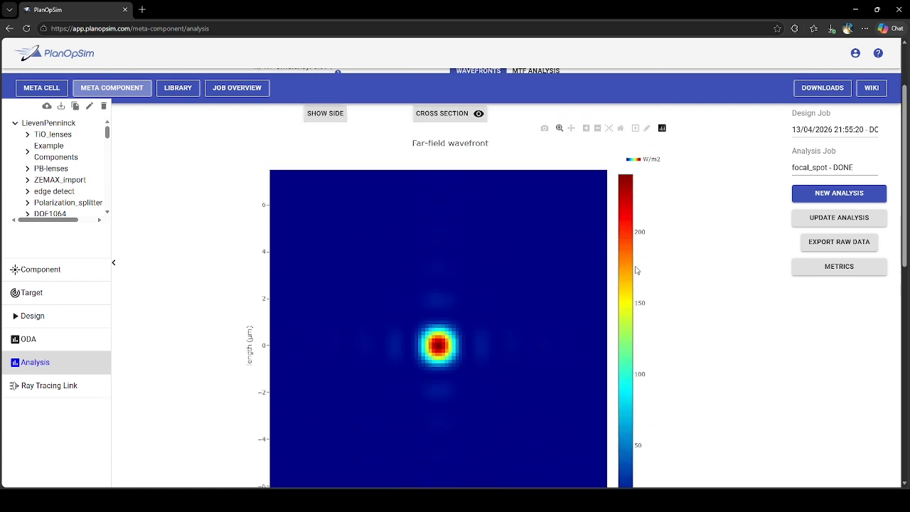
{"action": "scroll", "coordinate": [536, 215], "scroll_direction": "down", "scroll_amount": 1}
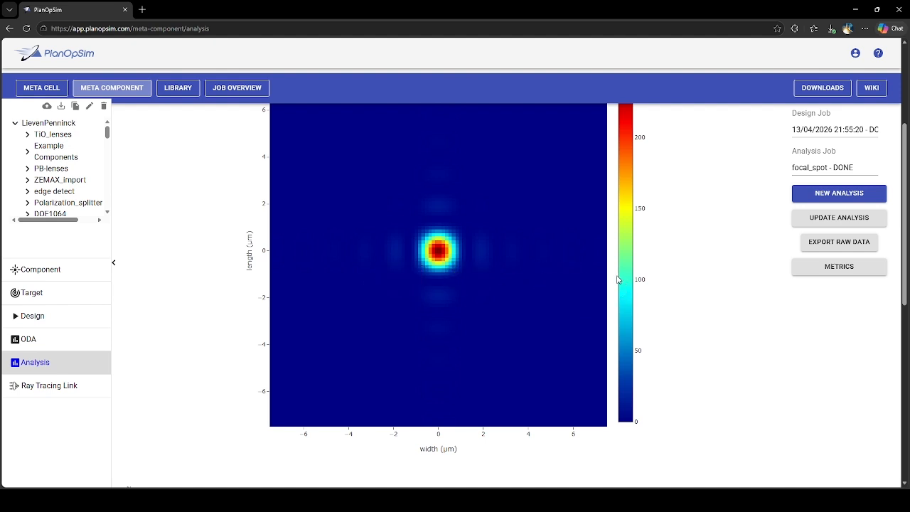
{"action": "scroll", "coordinate": [535, 262], "scroll_direction": "up", "scroll_amount": 1}
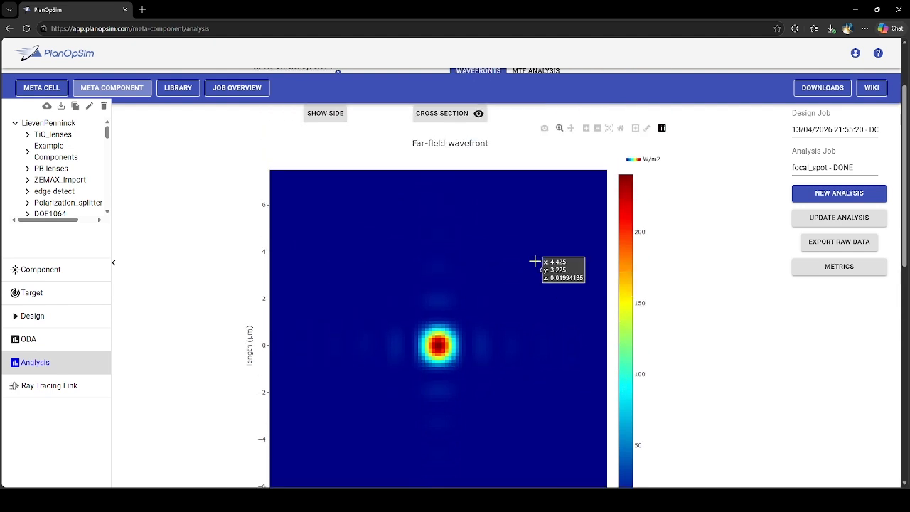
Step: Inspect the far-field wavefront's cross section along the width, and return to the intensity map
{"action": "left_click", "coordinate": [443, 116]}
{"action": "scroll", "coordinate": [619, 264], "scroll_direction": "down", "scroll_amount": 3}
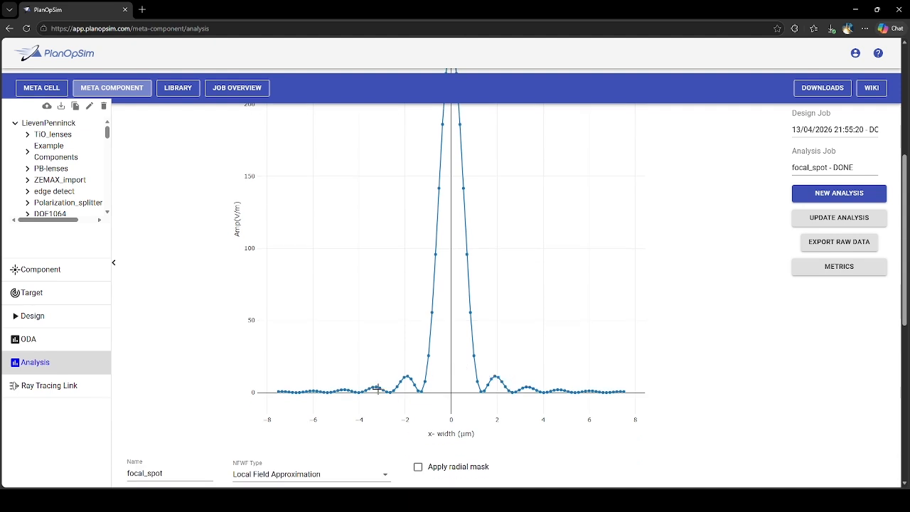
{"action": "scroll", "coordinate": [531, 266], "scroll_direction": "down", "scroll_amount": 1}
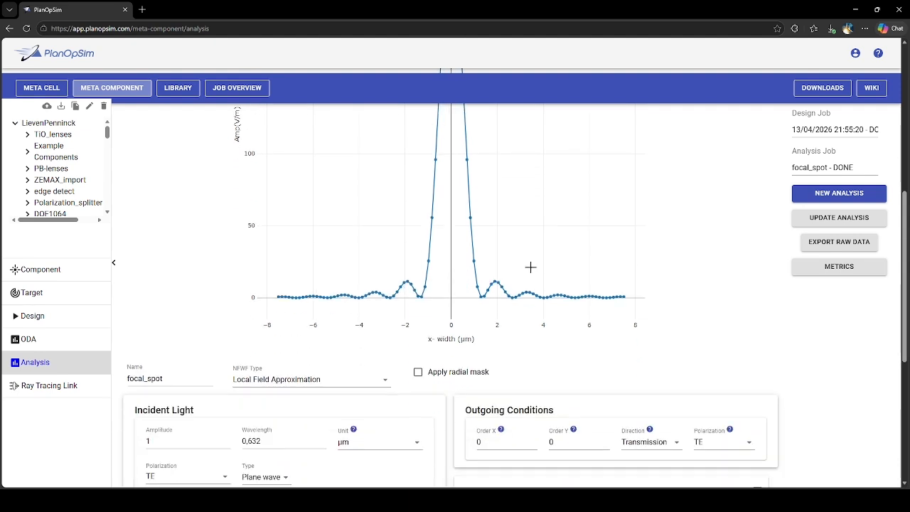
{"action": "scroll", "coordinate": [533, 270], "scroll_direction": "up", "scroll_amount": 2}
{"action": "scroll", "coordinate": [486, 356], "scroll_direction": "up", "scroll_amount": 3}
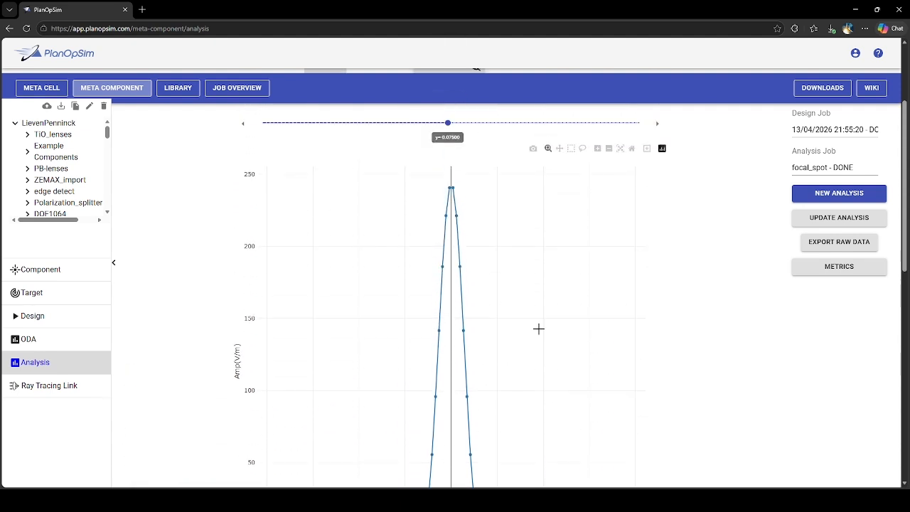
{"action": "left_click", "coordinate": [463, 211]}
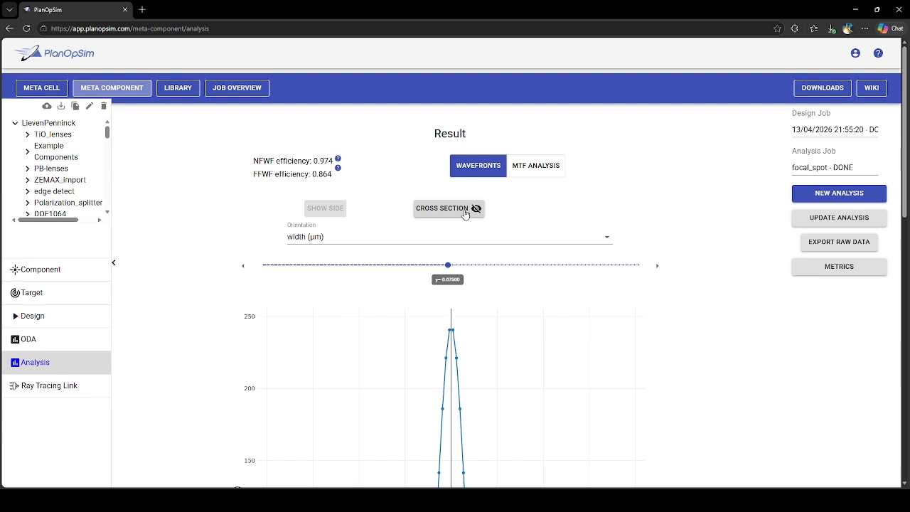
{"action": "scroll", "coordinate": [427, 305], "scroll_direction": "down", "scroll_amount": 1}
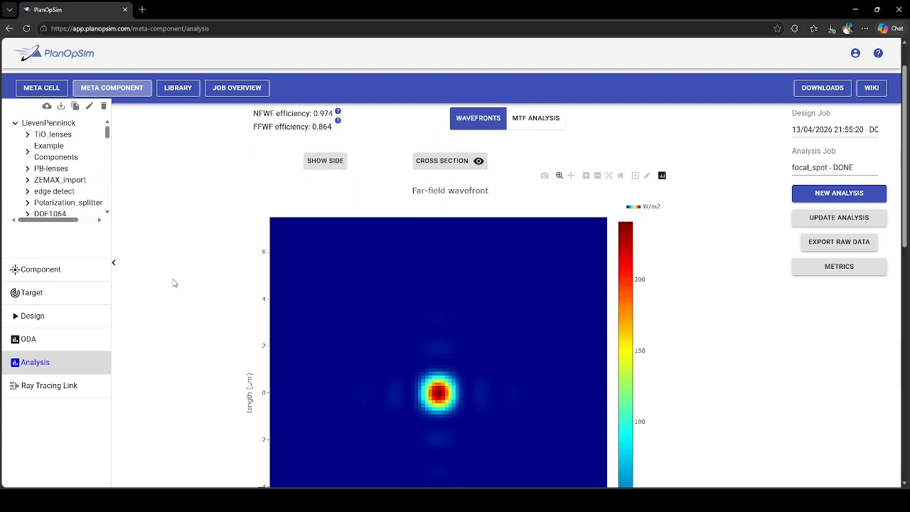
{"action": "scroll", "coordinate": [521, 240], "scroll_direction": "up", "scroll_amount": 1}
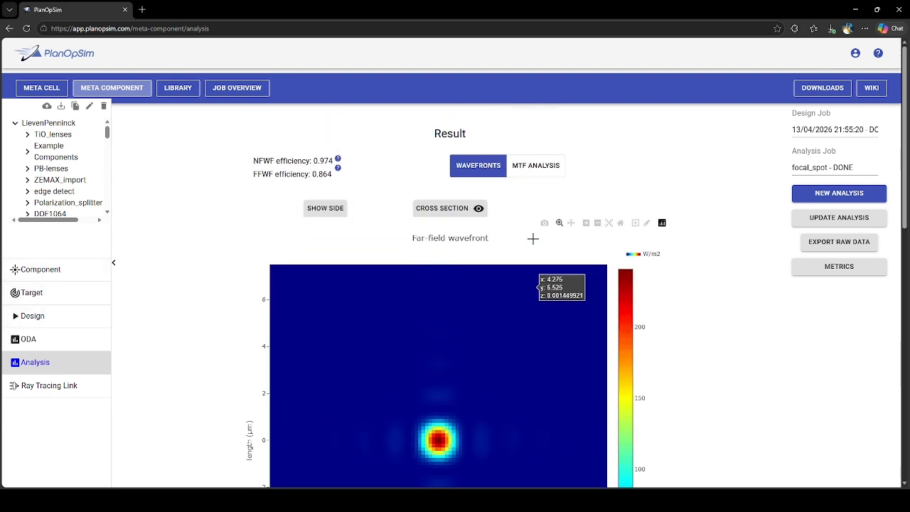
Step: Display the tangential and sagittal MTF plot of the focal spot and overlay the diffraction limit curves
{"action": "left_click", "coordinate": [543, 165]}
{"action": "scroll", "coordinate": [560, 238], "scroll_direction": "down", "scroll_amount": 3}
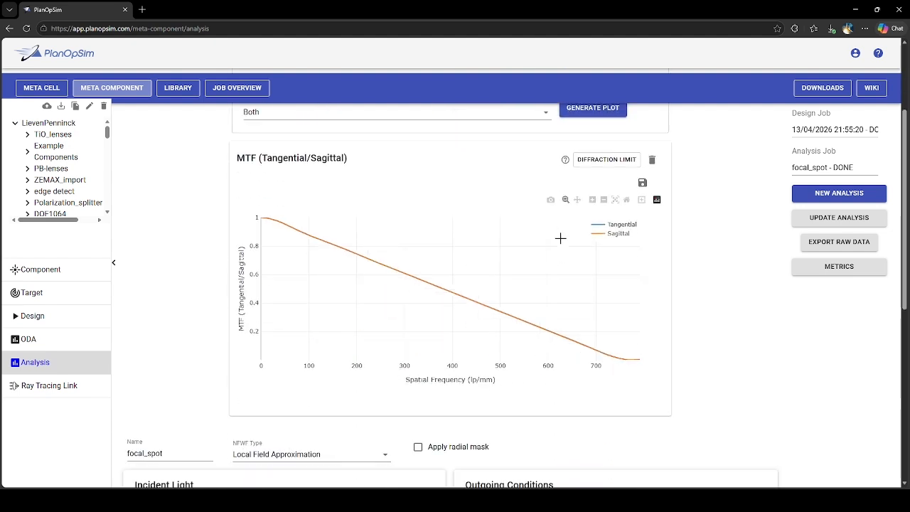
{"action": "scroll", "coordinate": [419, 226], "scroll_direction": "up", "scroll_amount": 3}
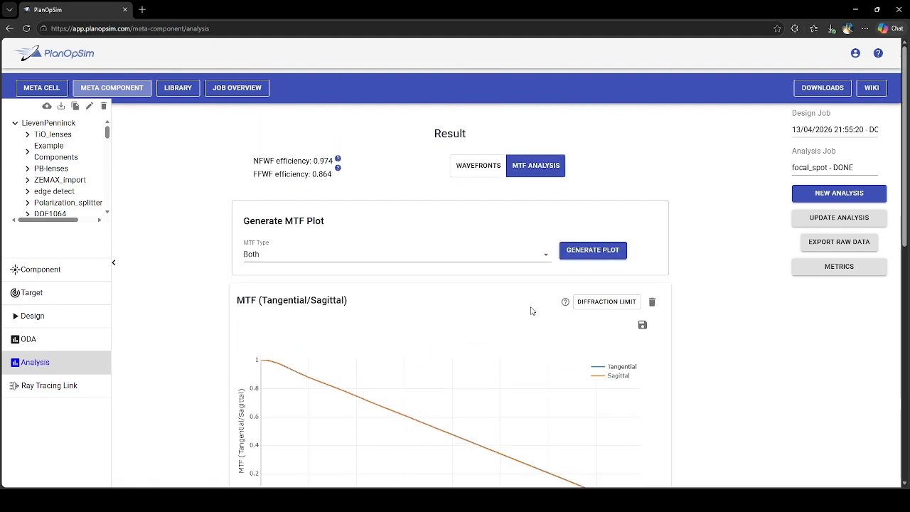
{"action": "left_click", "coordinate": [584, 302]}
{"action": "scroll", "coordinate": [498, 341], "scroll_direction": "down", "scroll_amount": 2}
{"action": "mouse_move", "coordinate": [267, 266]}
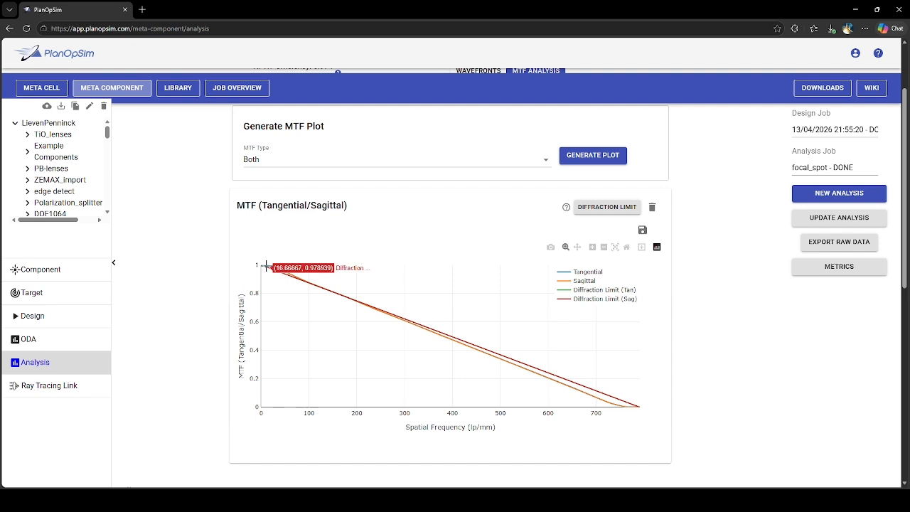
Step: Return to the far-field wavefront map and review the focal_spot incident light, outgoing conditions and far-field parameters
{"action": "scroll", "coordinate": [604, 302], "scroll_direction": "up", "scroll_amount": 2}
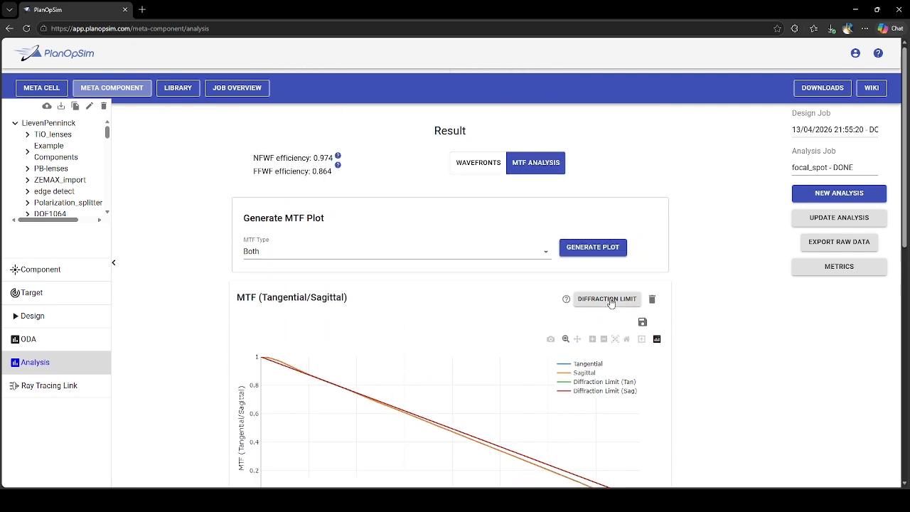
{"action": "left_click", "coordinate": [488, 175]}
{"action": "scroll", "coordinate": [519, 192], "scroll_direction": "down", "scroll_amount": 3}
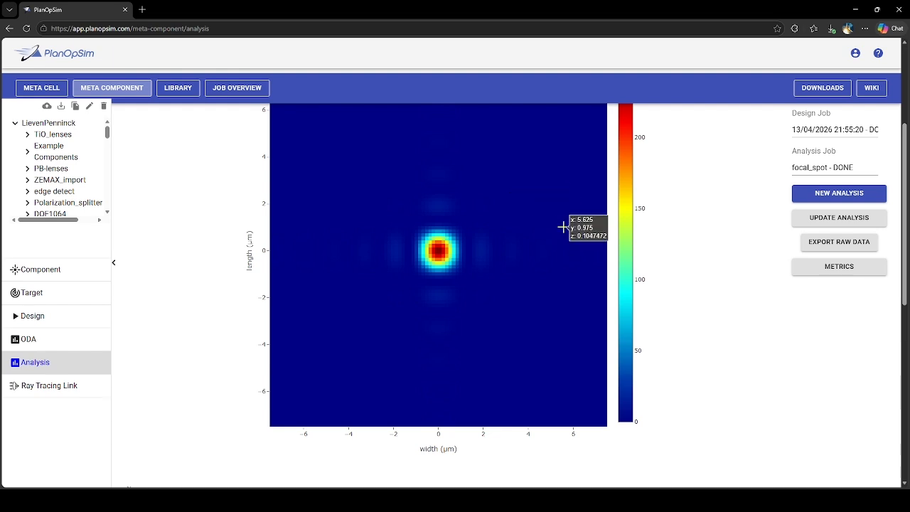
{"action": "scroll", "coordinate": [686, 272], "scroll_direction": "down", "scroll_amount": 6}
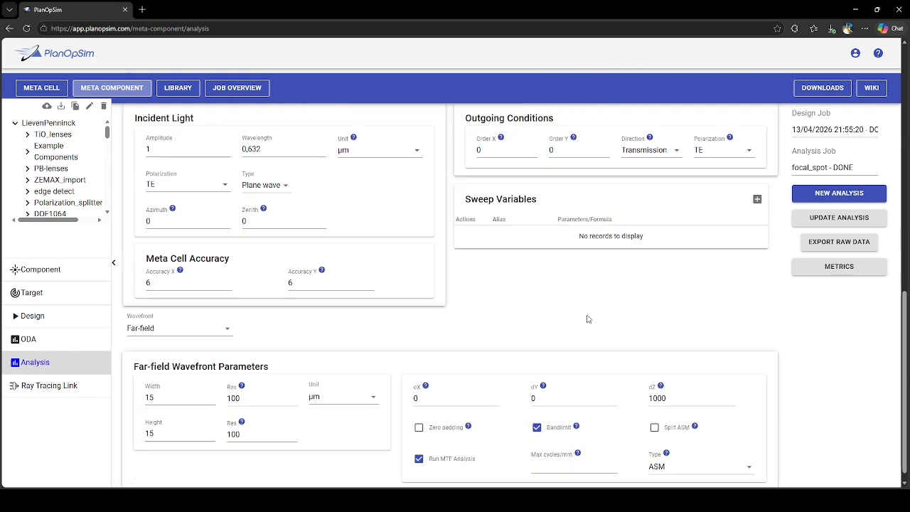
{"action": "scroll", "coordinate": [544, 272], "scroll_direction": "up", "scroll_amount": 2}
{"action": "scroll", "coordinate": [545, 272], "scroll_direction": "down", "scroll_amount": 2}
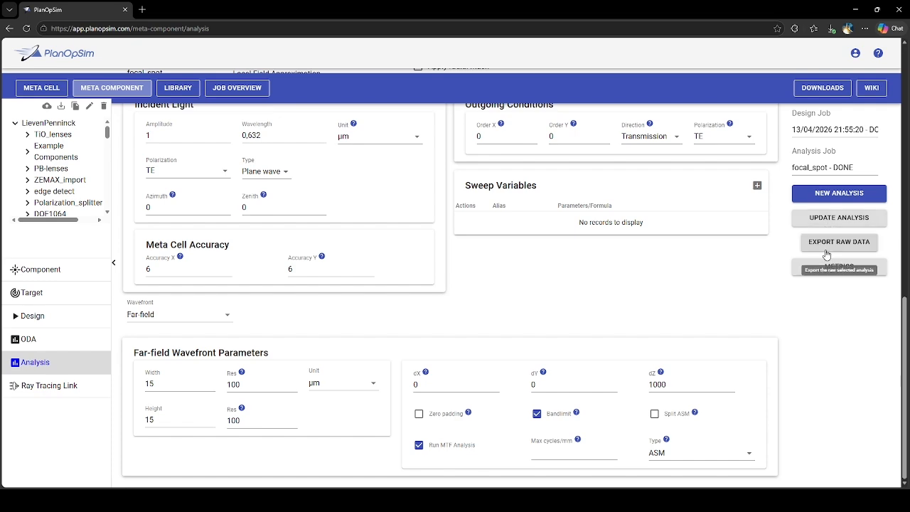
{"action": "scroll", "coordinate": [827, 254], "scroll_direction": "up", "scroll_amount": 2}
{"action": "scroll", "coordinate": [658, 261], "scroll_direction": "up", "scroll_amount": 2}
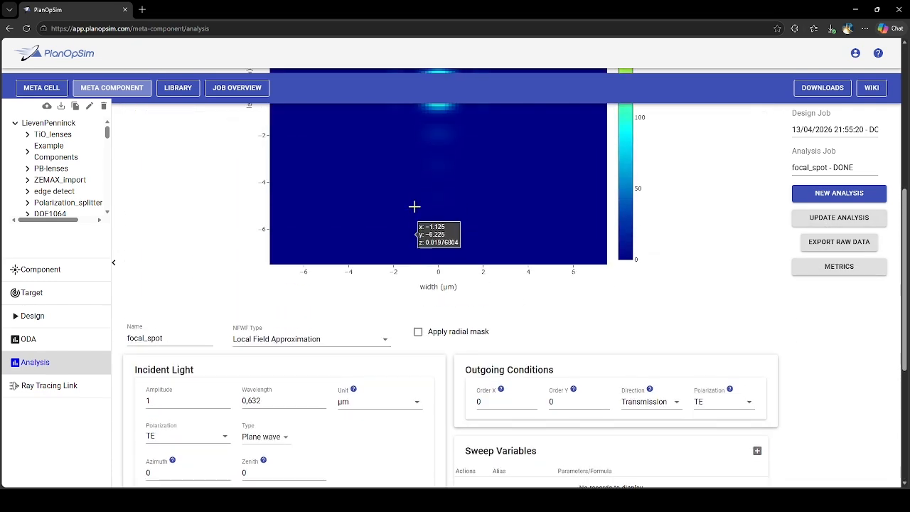
Step: Export the raw data of the focal_spot analysis
{"action": "scroll", "coordinate": [415, 206], "scroll_direction": "up", "scroll_amount": 5}
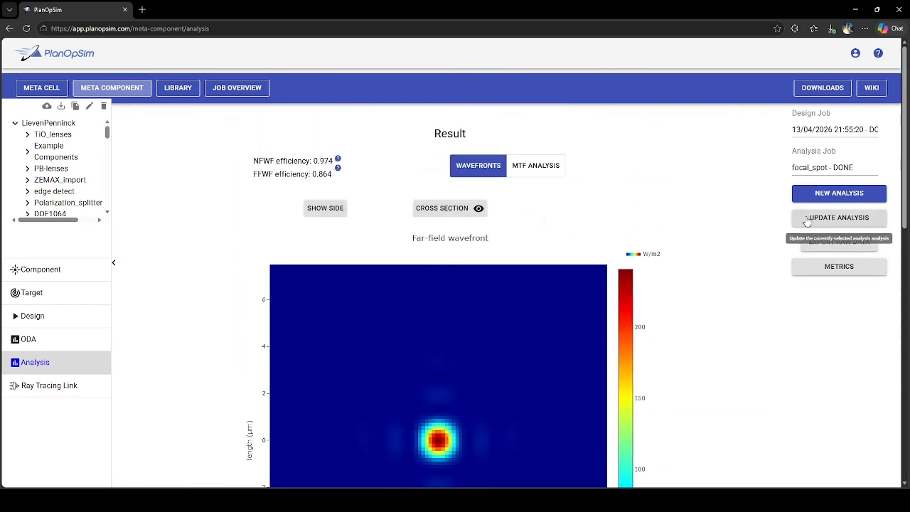
{"action": "left_click", "coordinate": [806, 243]}
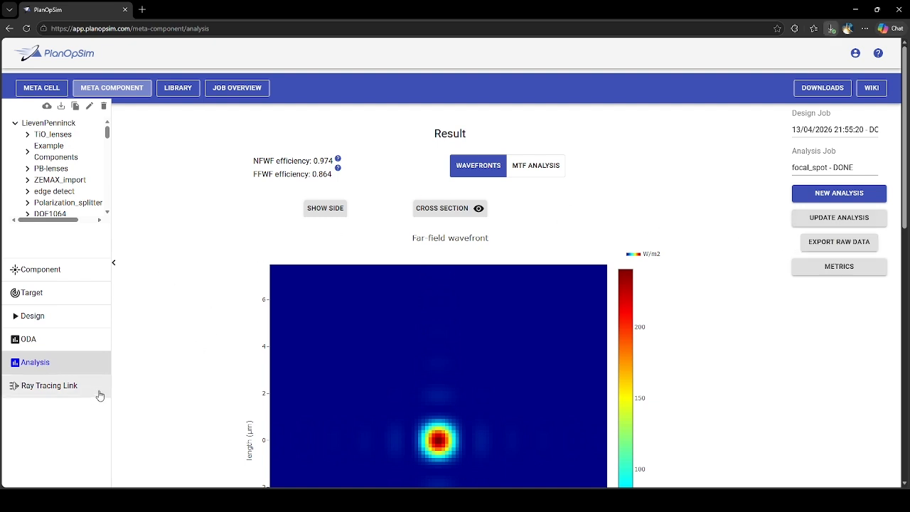
Step: Open the component's Ray Tracing Link setup and review its incident light, polarization and decomposition settings
{"action": "left_click", "coordinate": [99, 395]}
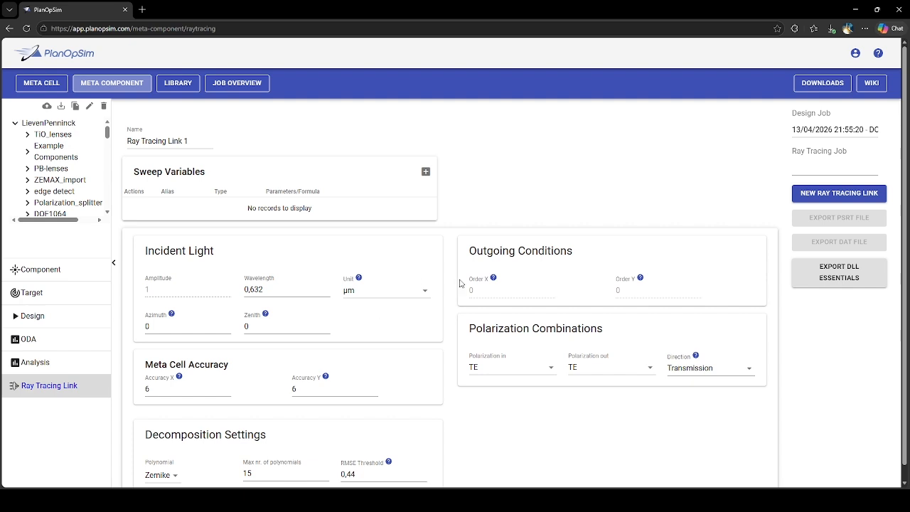
{"action": "scroll", "coordinate": [359, 267], "scroll_direction": "down", "scroll_amount": 1}
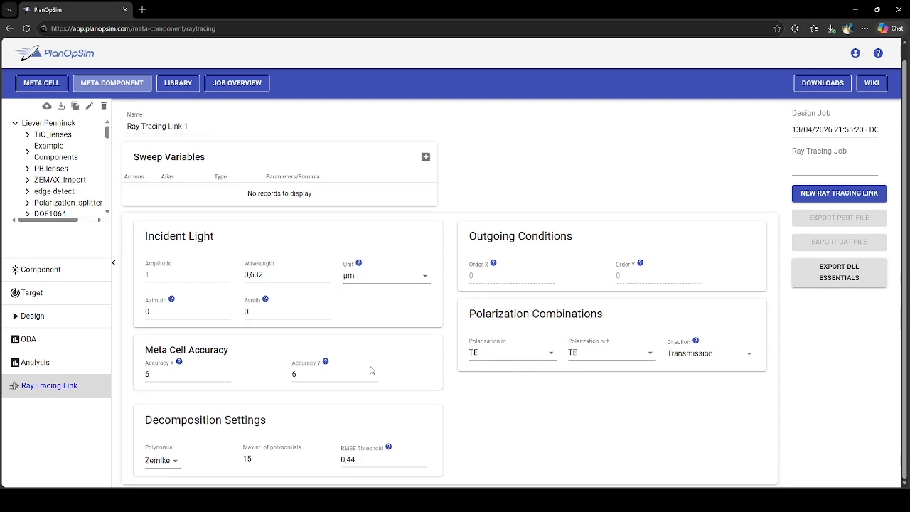